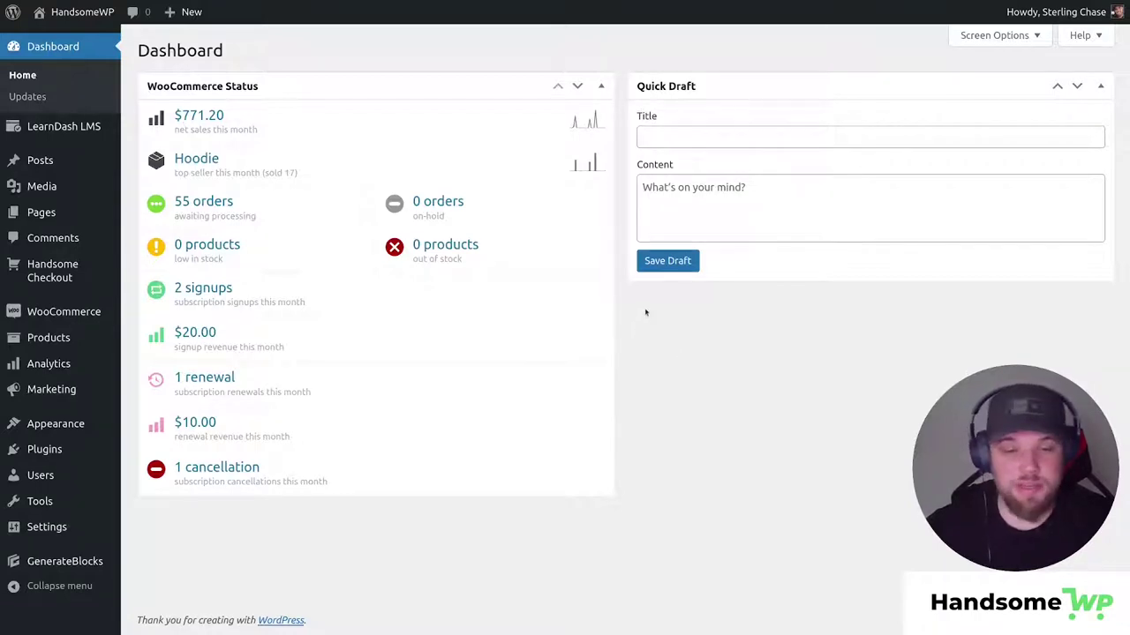
Step: Open the plugin installer and search the plugin directory for "code snippets"
mouse_move(49, 451)
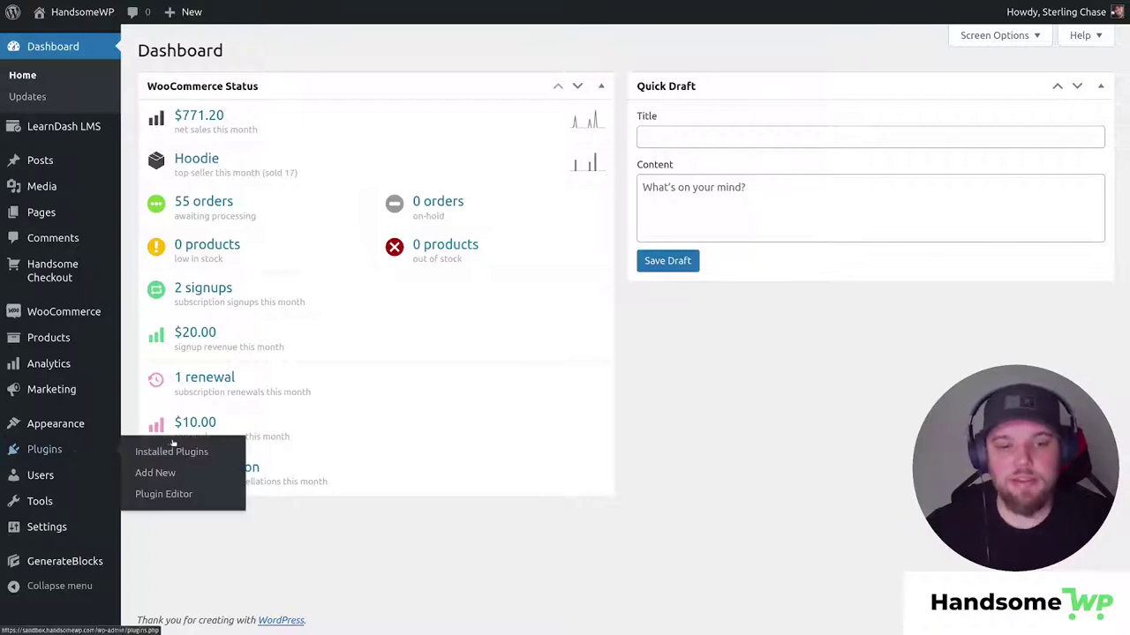
left_click(186, 453)
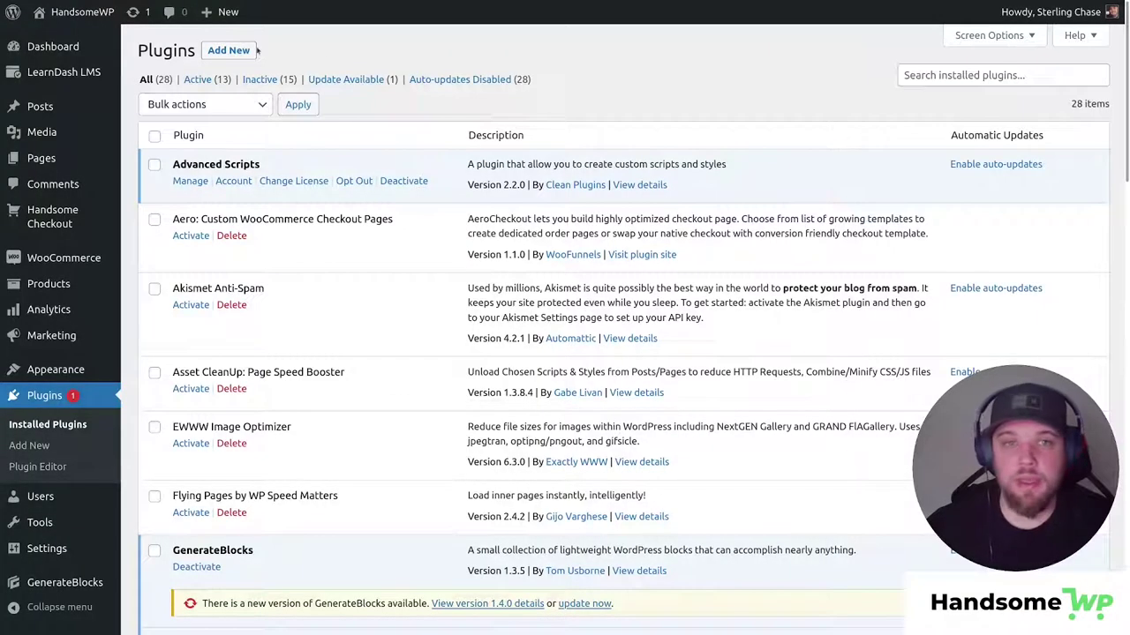
left_click(254, 51)
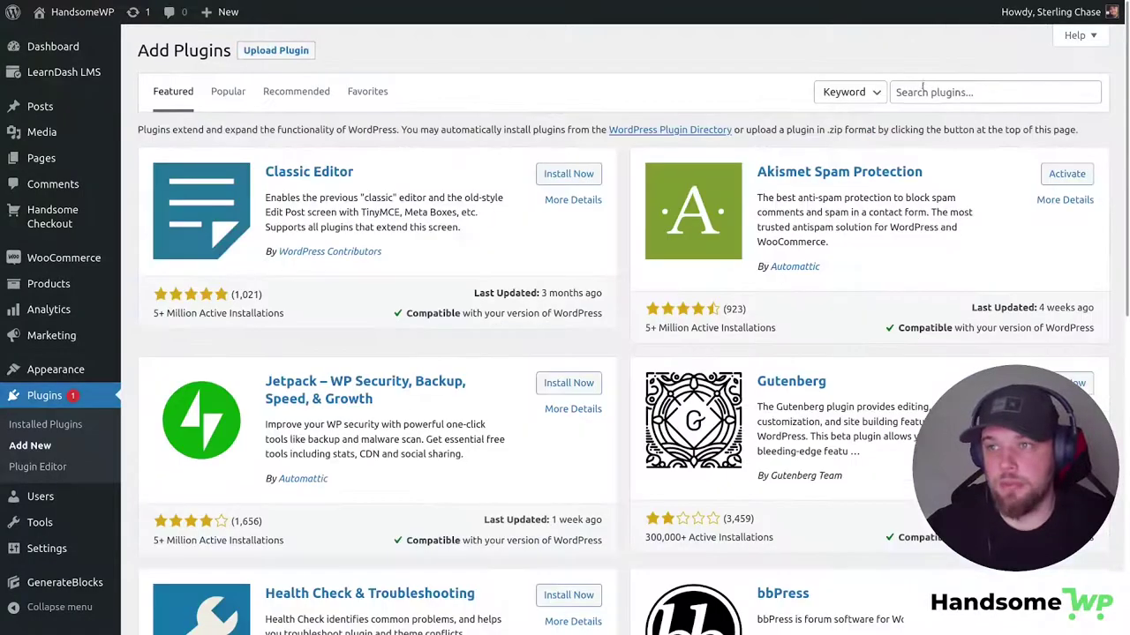
left_click(925, 92)
type("code snippets")
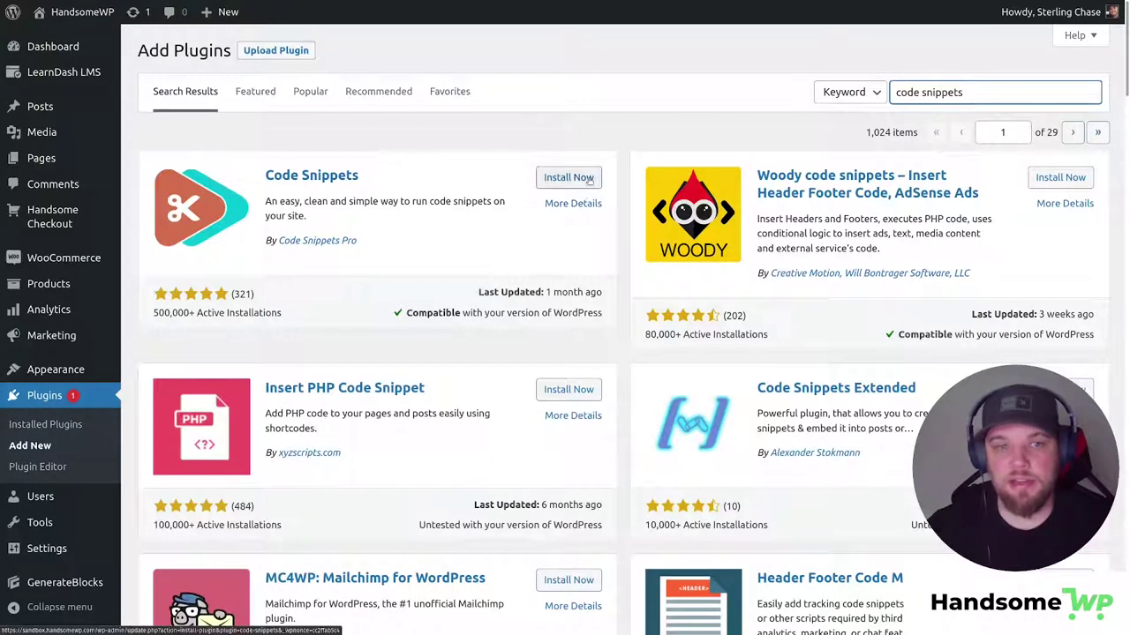
mouse_move(53, 291)
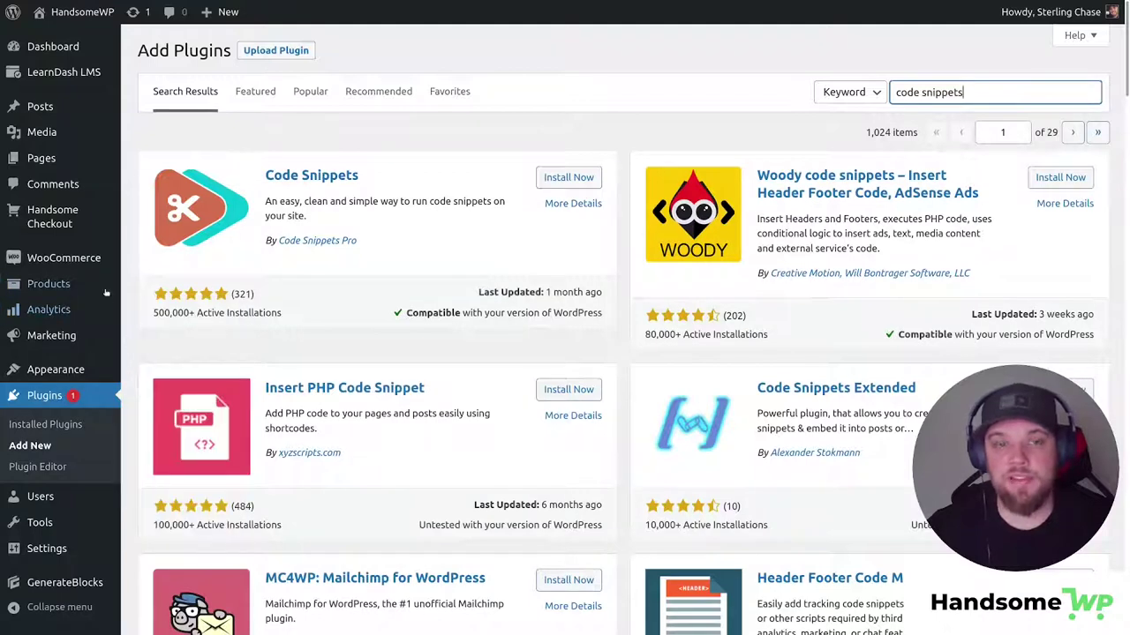
left_click(622, 144)
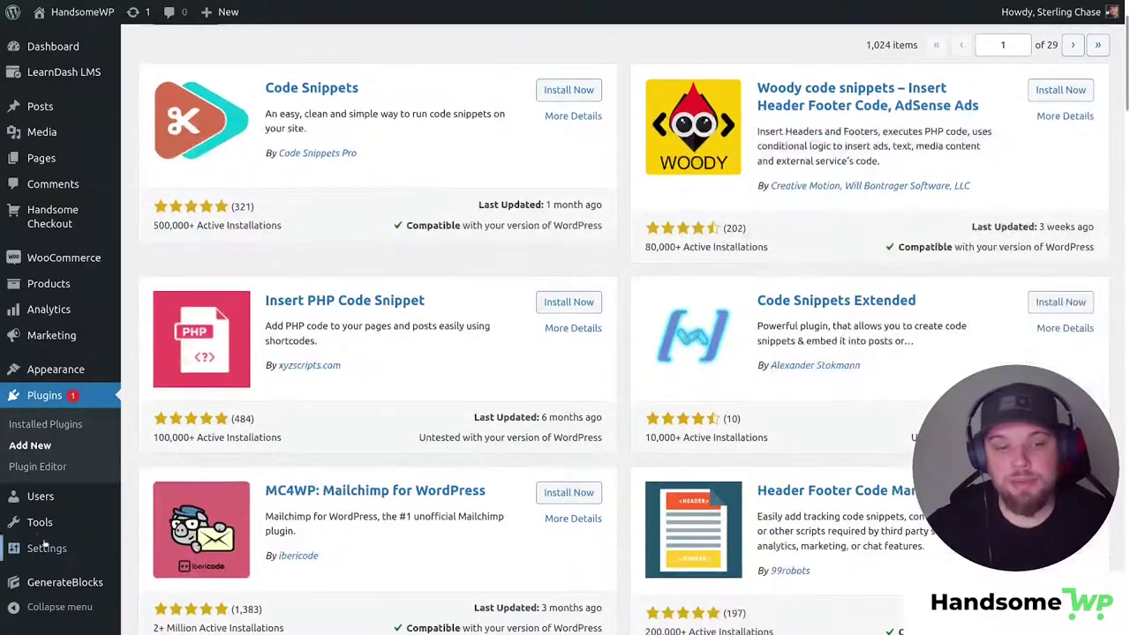
Step: Open Advanced Scripts and deactivate the "Add Gaurentee Image To Woo Checkout" script
mouse_move(40, 523)
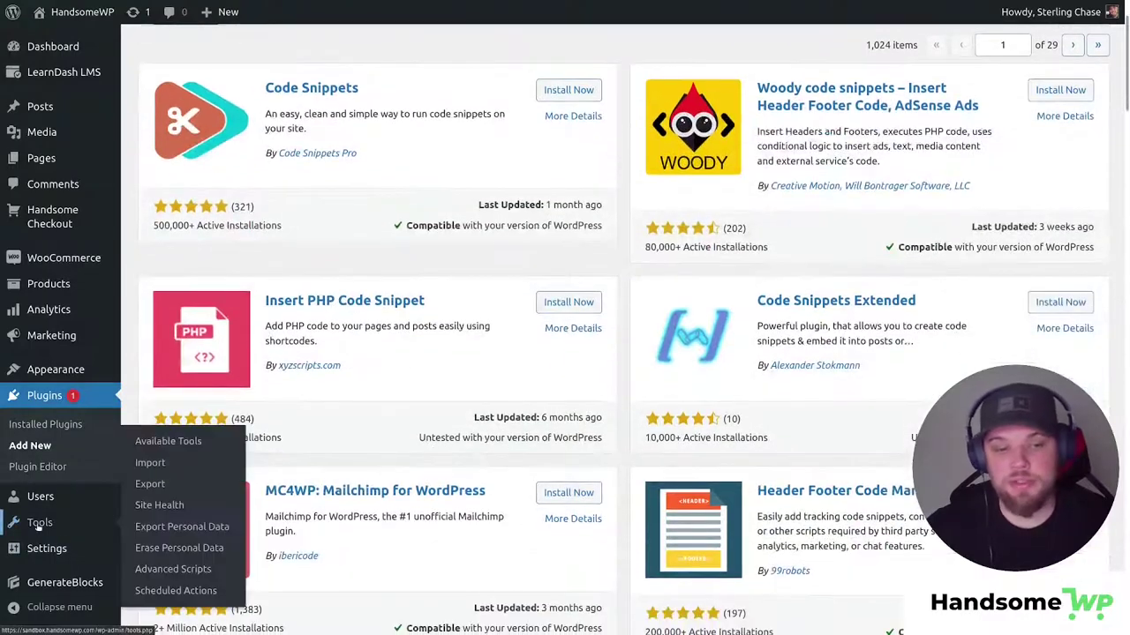
left_click(177, 569)
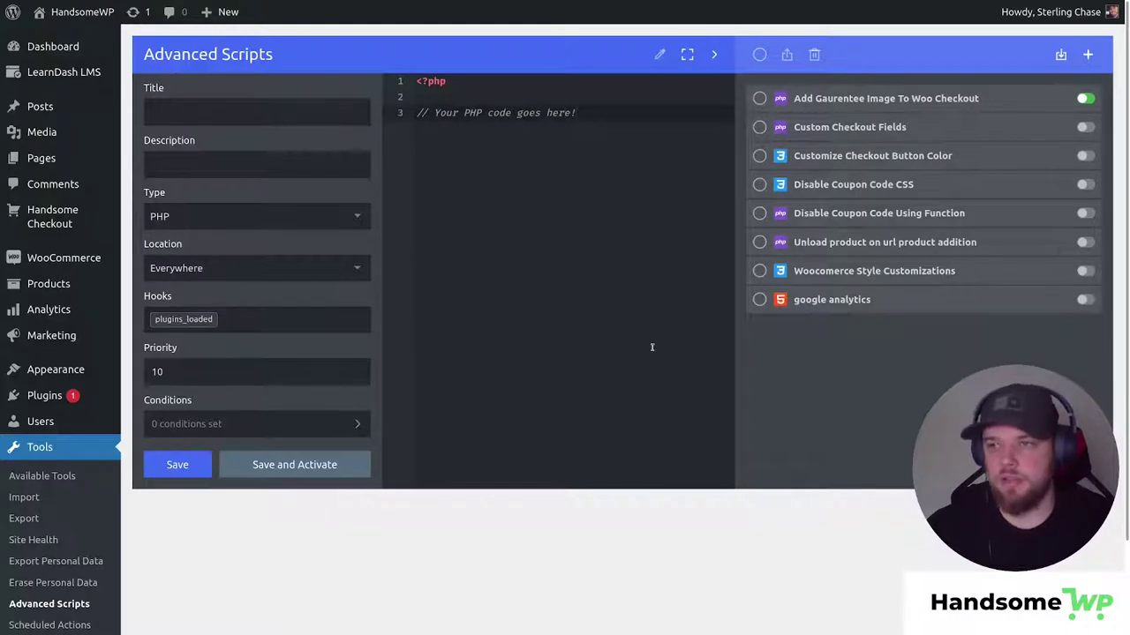
left_click(1086, 97)
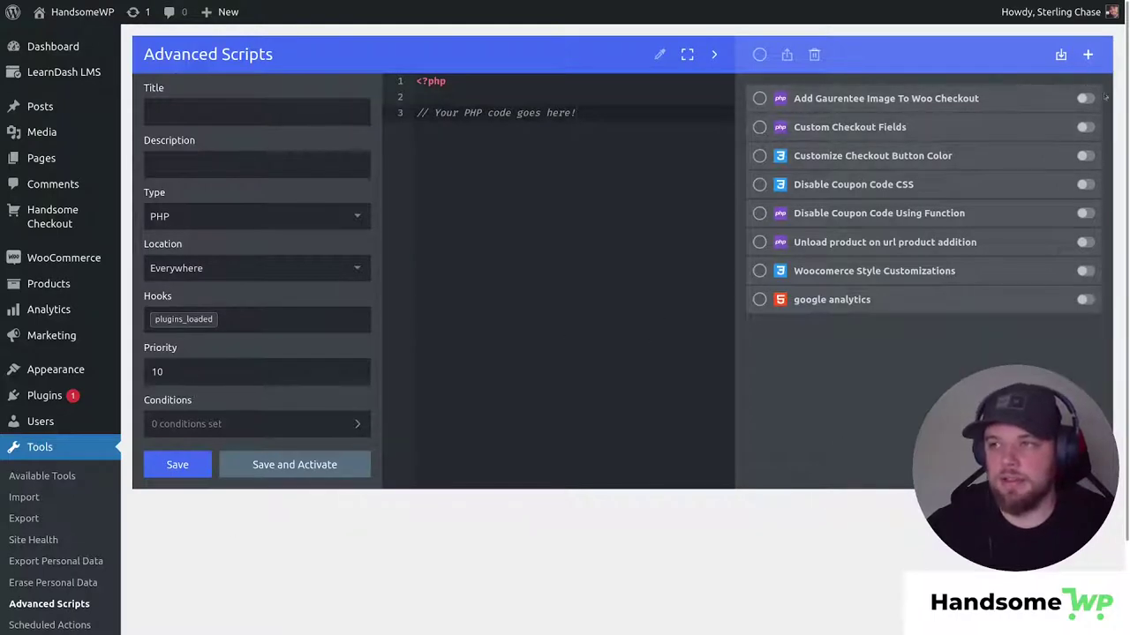
Step: Open the "Add Gaurentee Image To Woo Checkout" script with the script list collapsed and examine its add_action hook and callback names
left_click(855, 101)
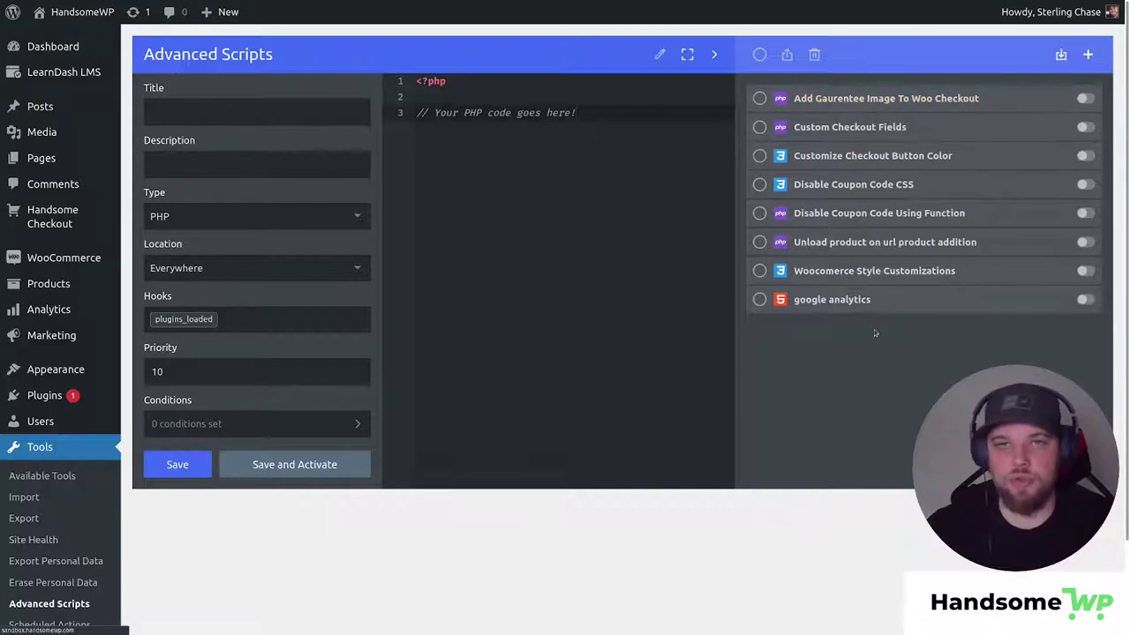
left_click(714, 55)
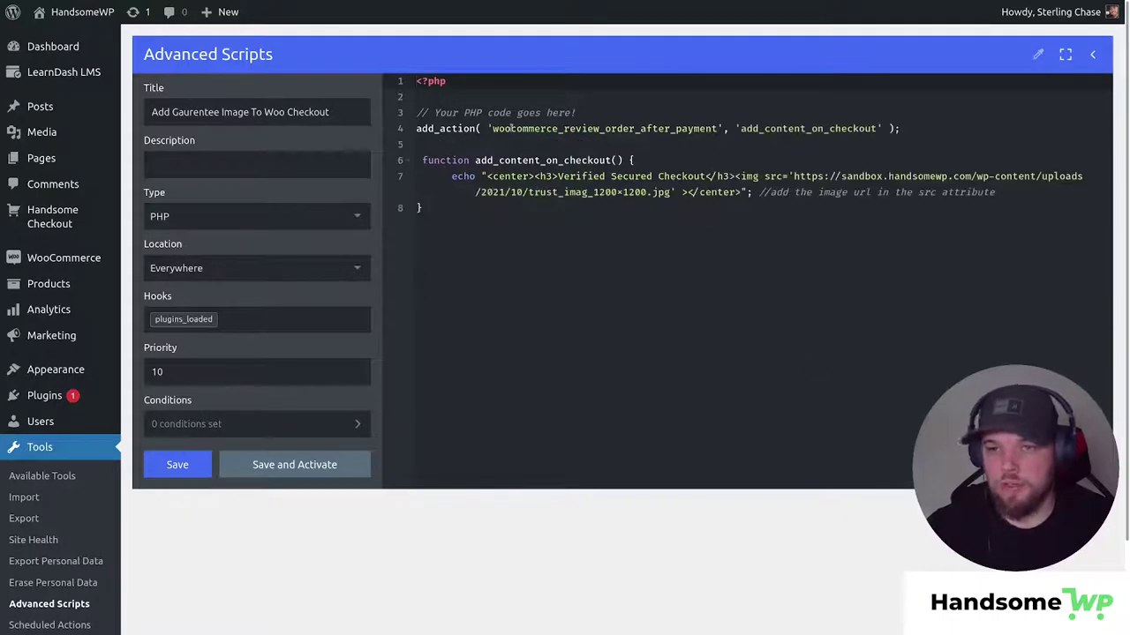
left_click_drag(491, 129, 717, 129)
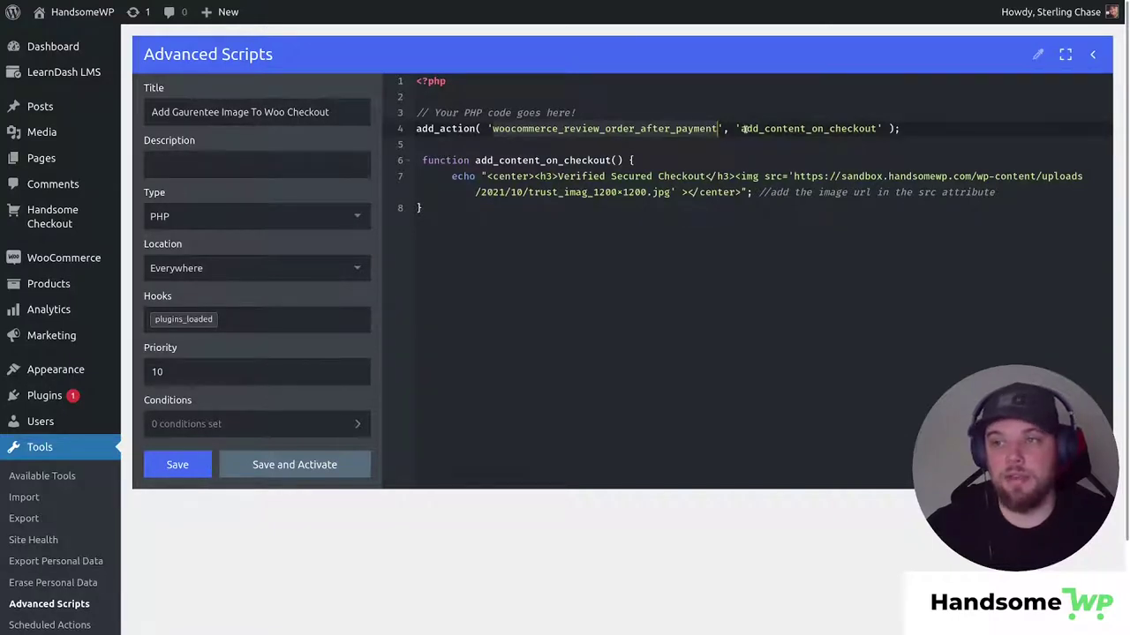
left_click_drag(743, 129, 883, 129)
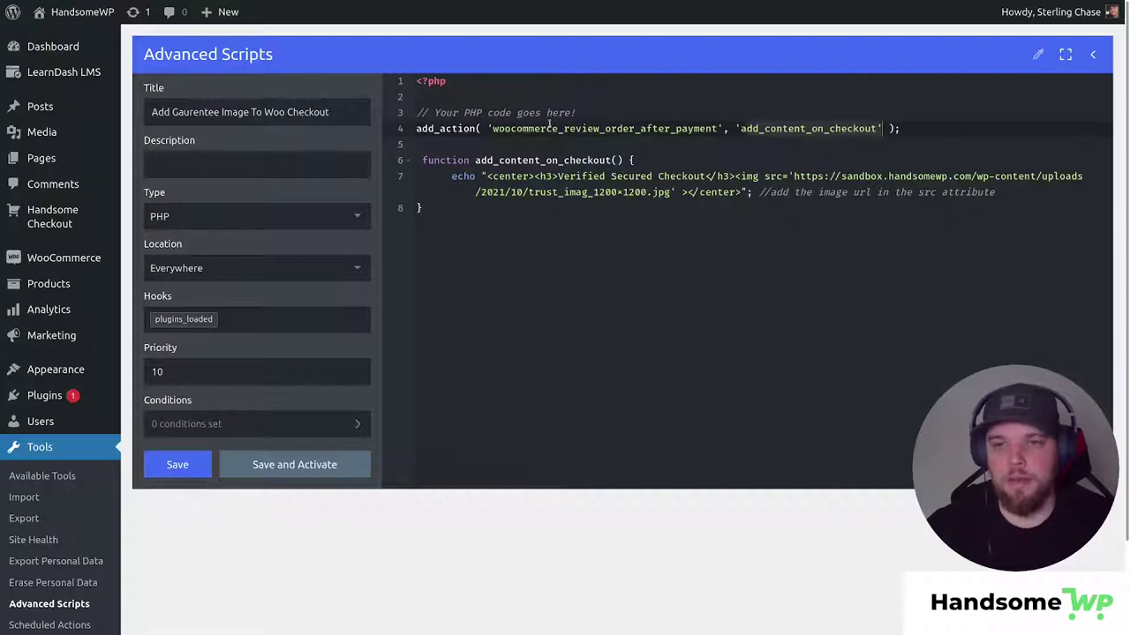
Step: Copy the guarantee image's file URL from its attachment details and set the script's img src to /wp-content/uploads/2021/10/trust_imag_1200×1200.jpg
left_click(743, 192)
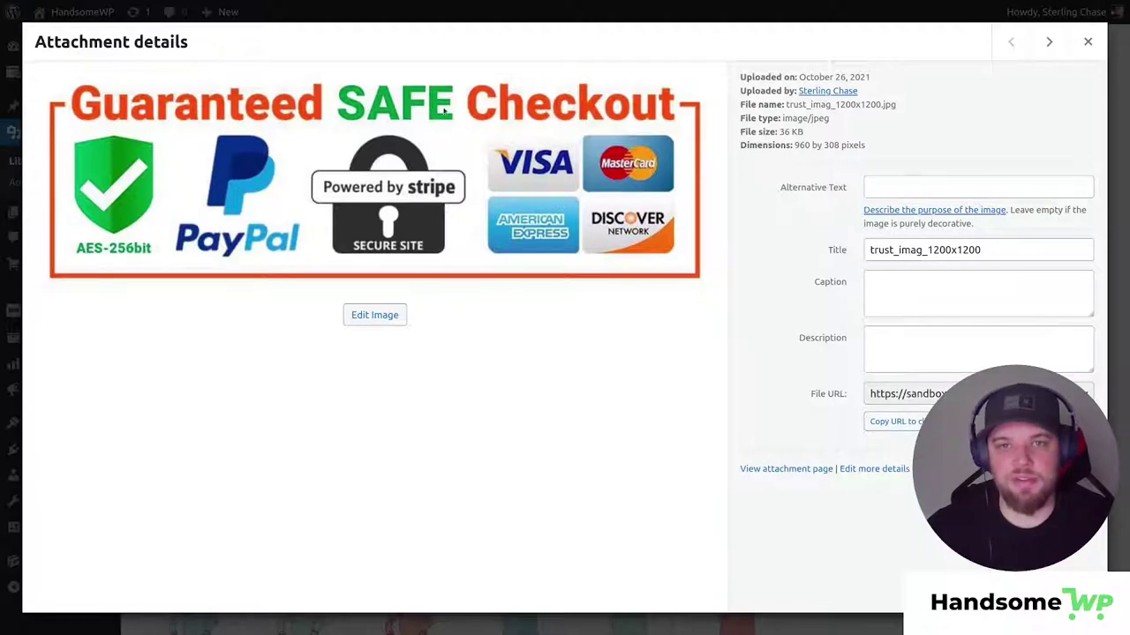
left_click(896, 421)
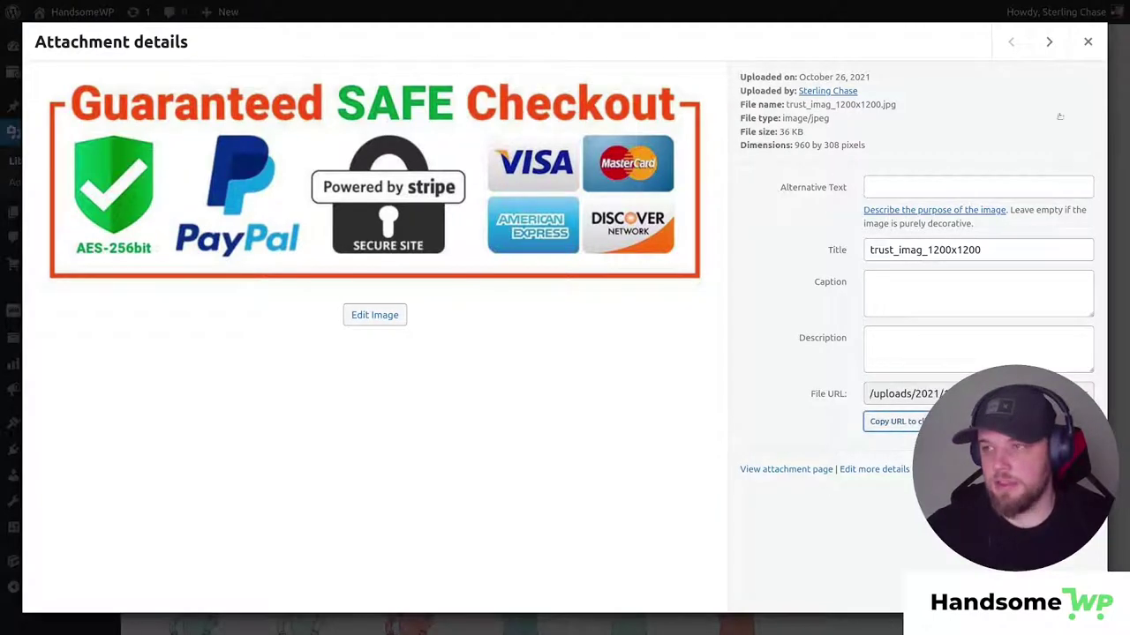
left_click(1087, 42)
left_click(226, 13)
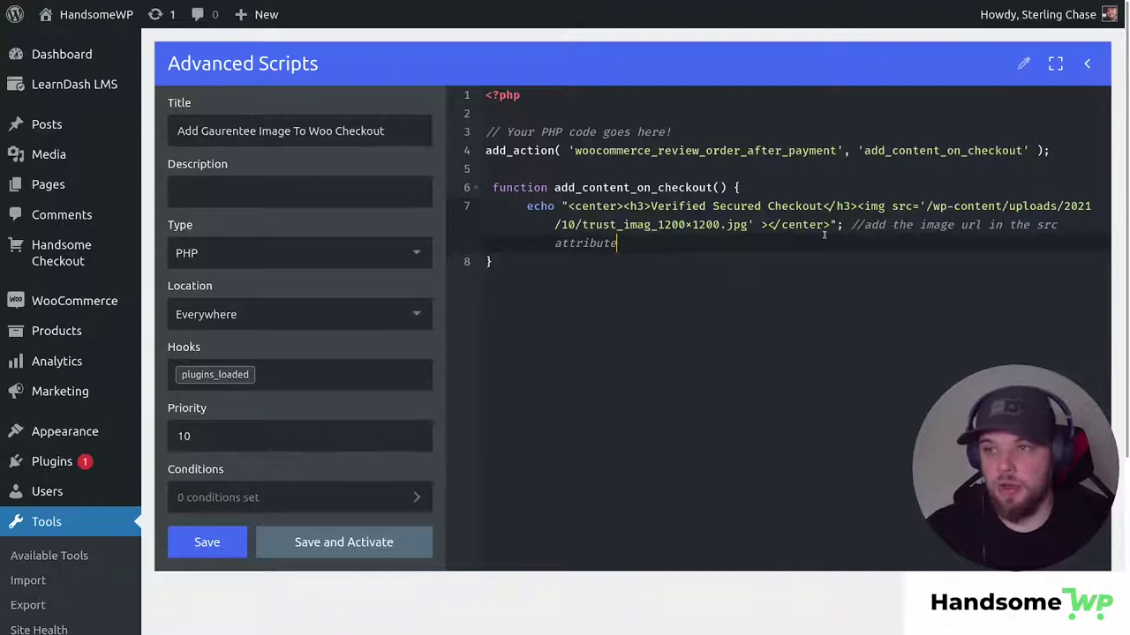
Step: Review the img src path in the script and look at the guarantee image in the Media Library
left_click(871, 206)
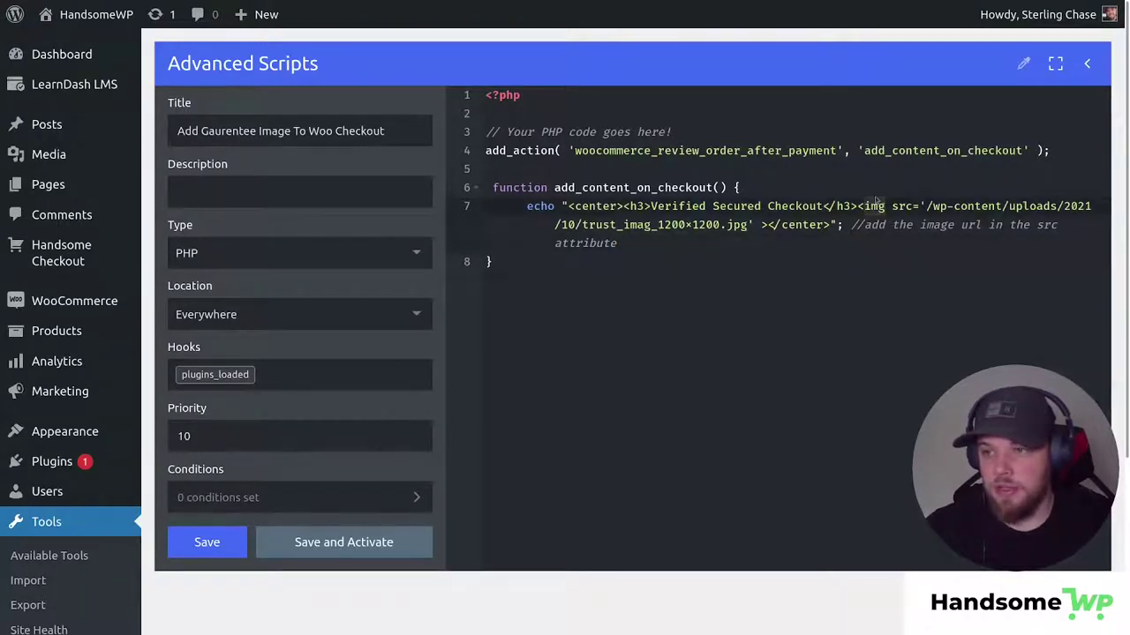
key("Right")
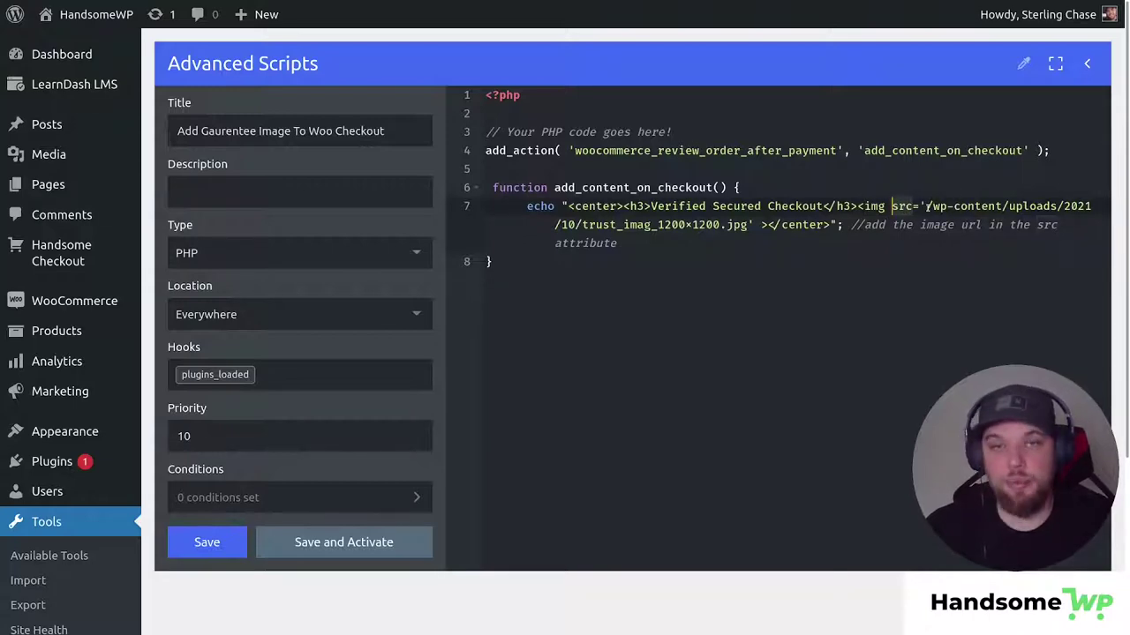
key("F11")
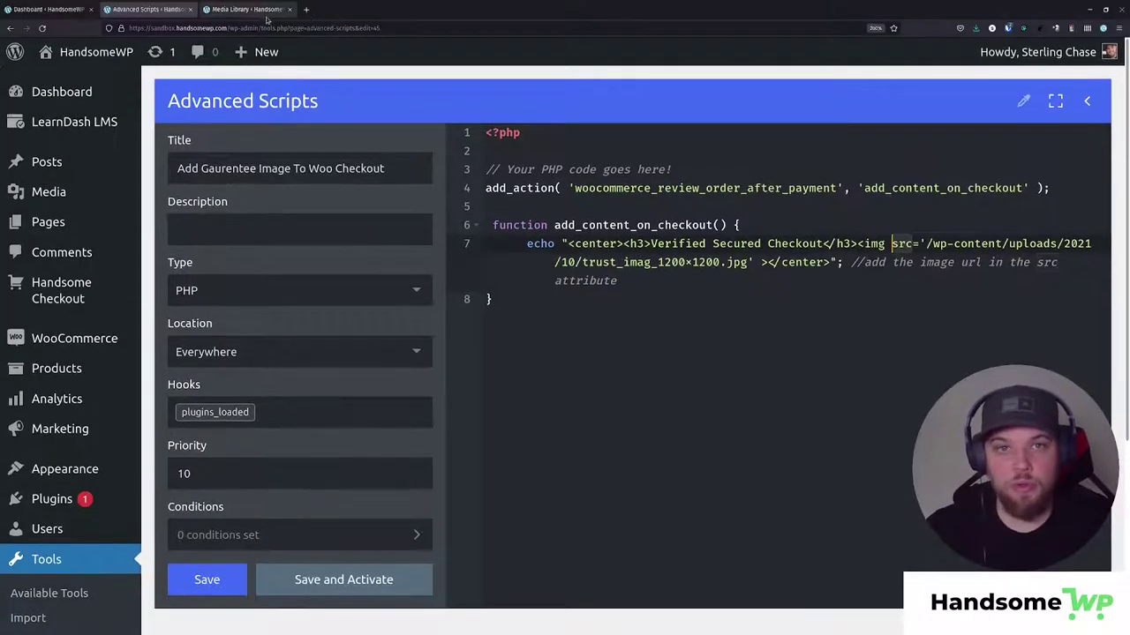
left_click(255, 10)
key("F11")
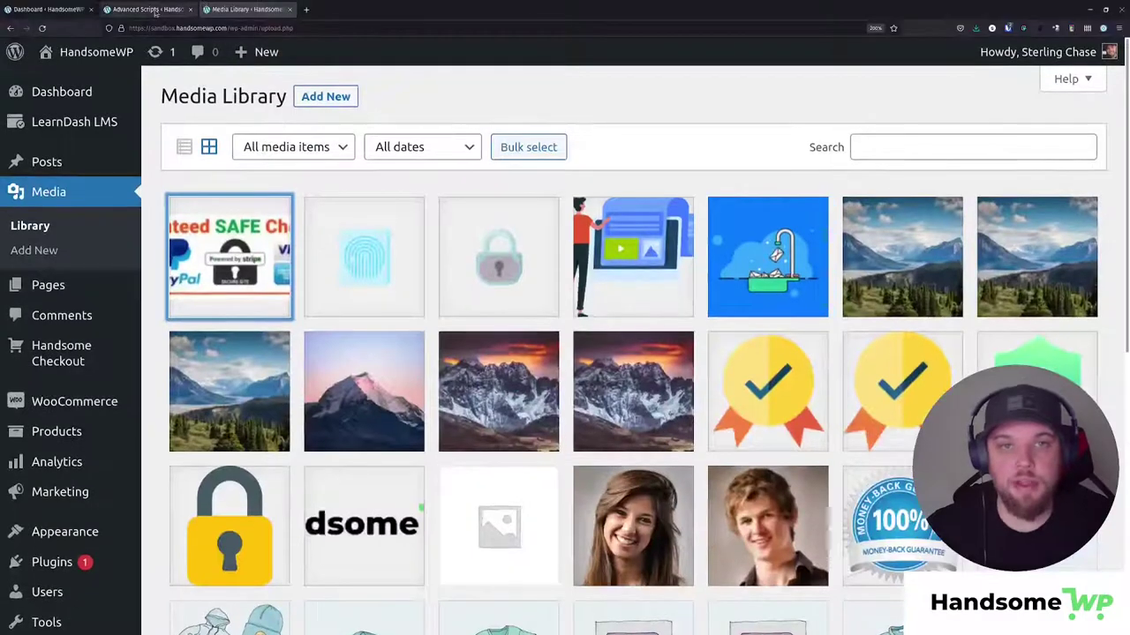
left_click(145, 9)
left_click_drag(925, 206, 749, 224)
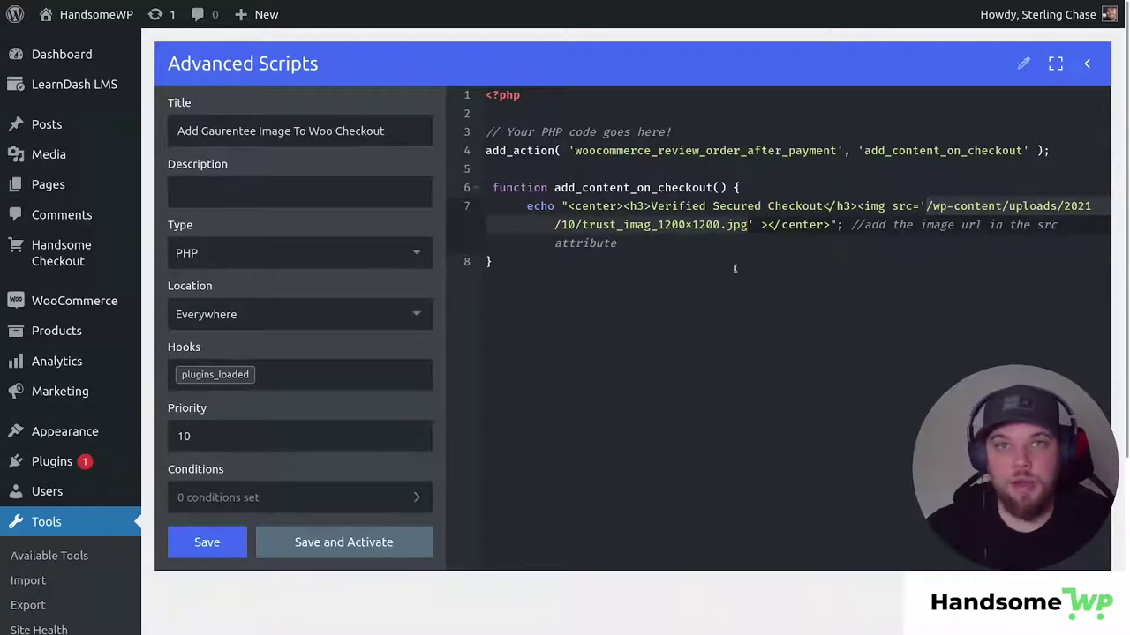
Step: Examine the "Verified Secured Checkout" heading and its h3 tags in the script's echo line
left_click(761, 205)
key("Right")
key("Right")
key("Right")
key("Right")
key("Right")
key("Right")
key("Right")
key("Right")
key("Right")
key("Right")
key("Right")
key("Right")
key("Right")
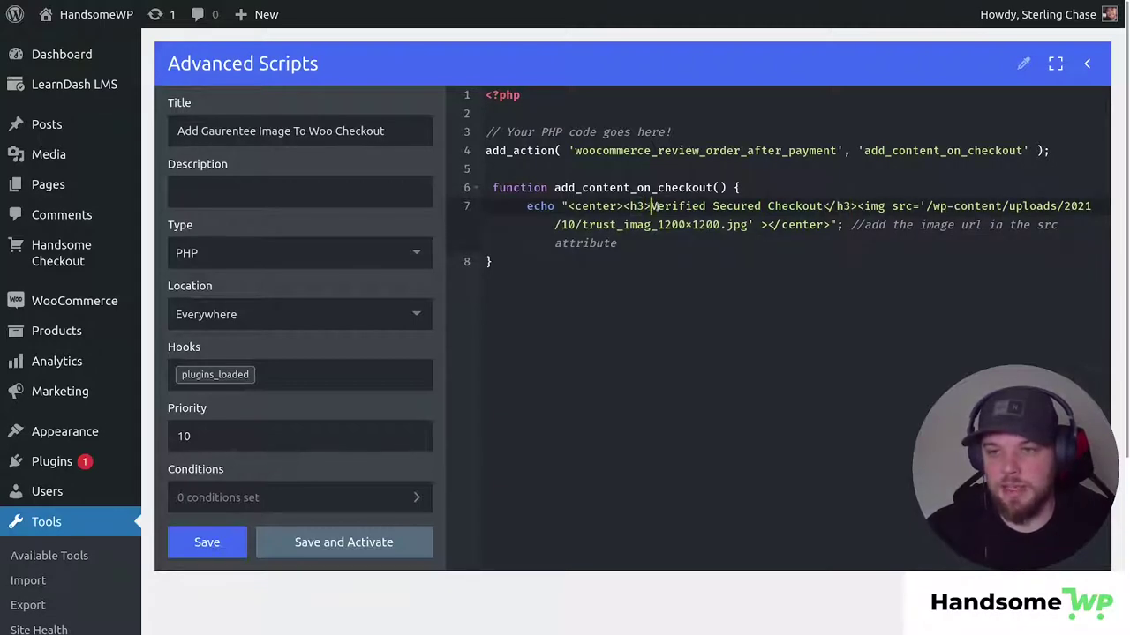
left_click(710, 206)
left_click_drag(709, 206, 822, 206)
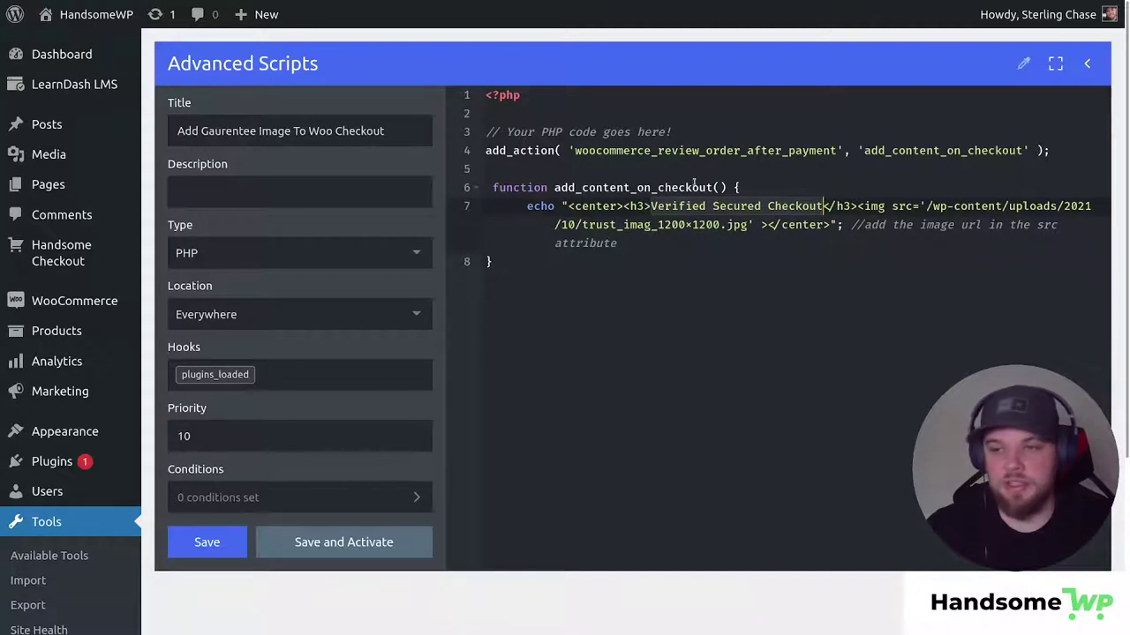
left_click(629, 206)
left_click_drag(623, 205, 856, 205)
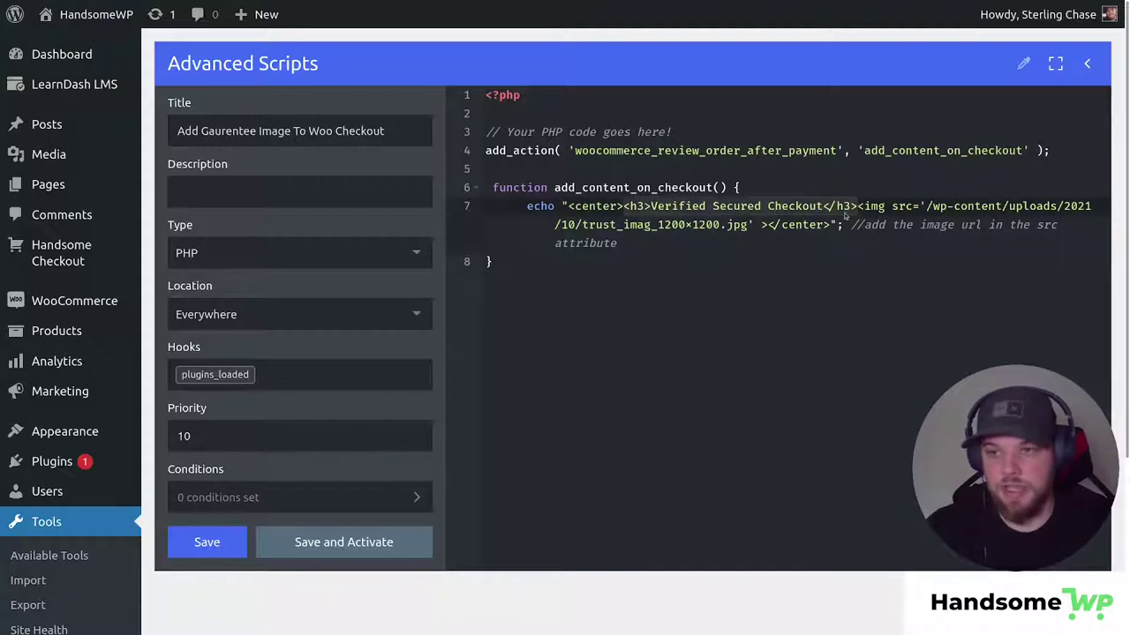
left_click_drag(651, 205, 825, 206)
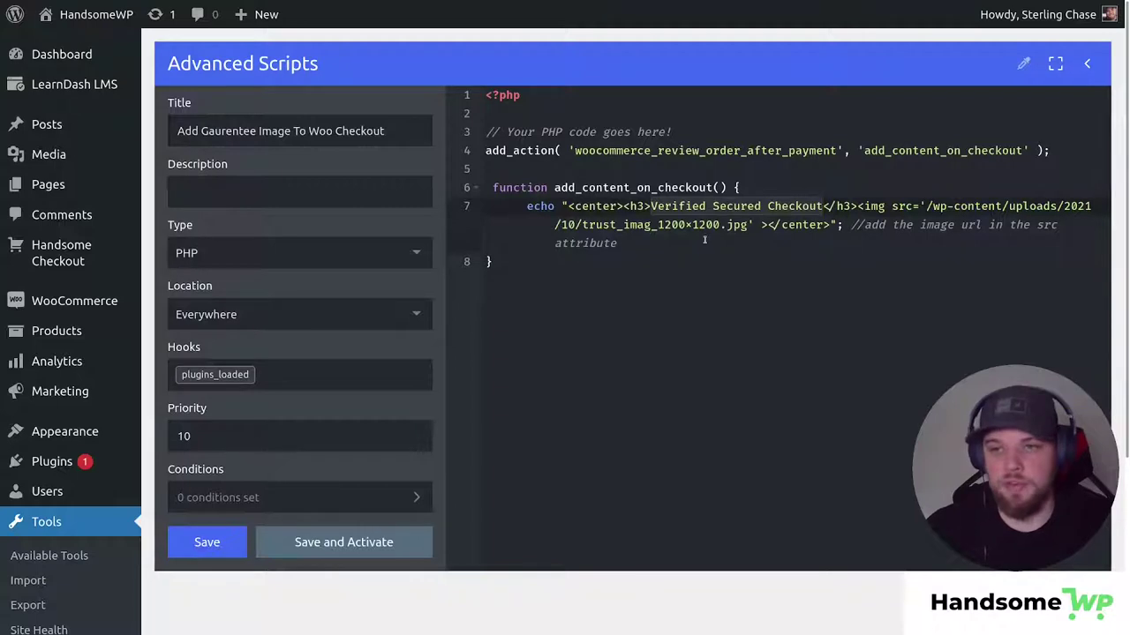
key("shift+Left")
key("shift+Left")
key("shift+Left")
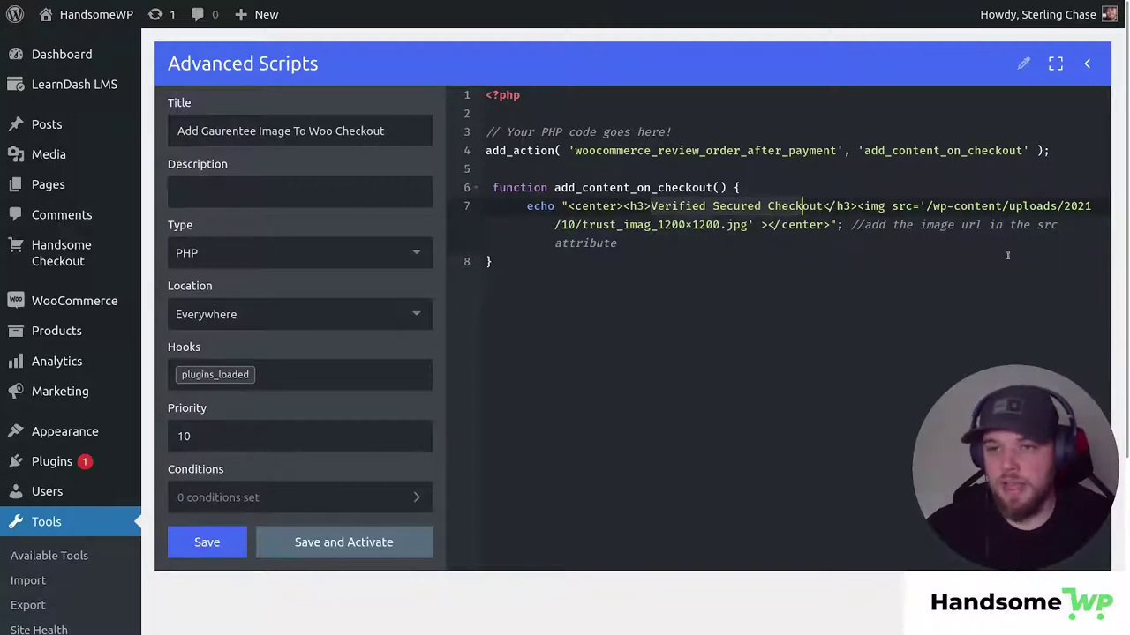
Step: View the store's Checkout page and inspect the area below the Place order button
key("F11")
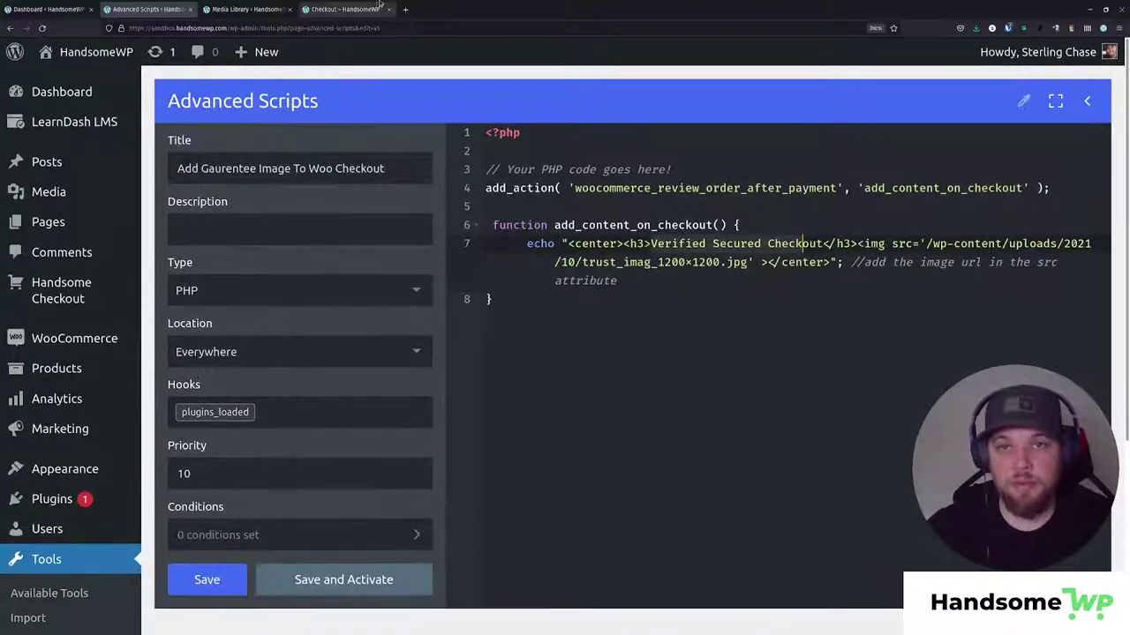
left_click(344, 11)
key("F11")
scroll(631, 373, "down", 8)
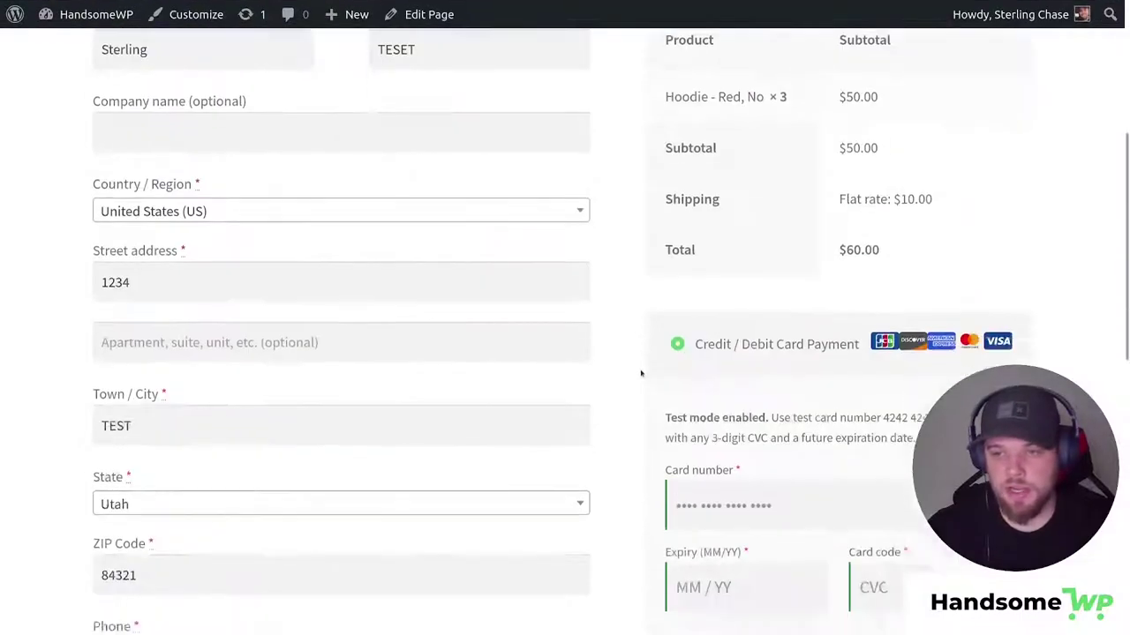
scroll(642, 373, "down", 1)
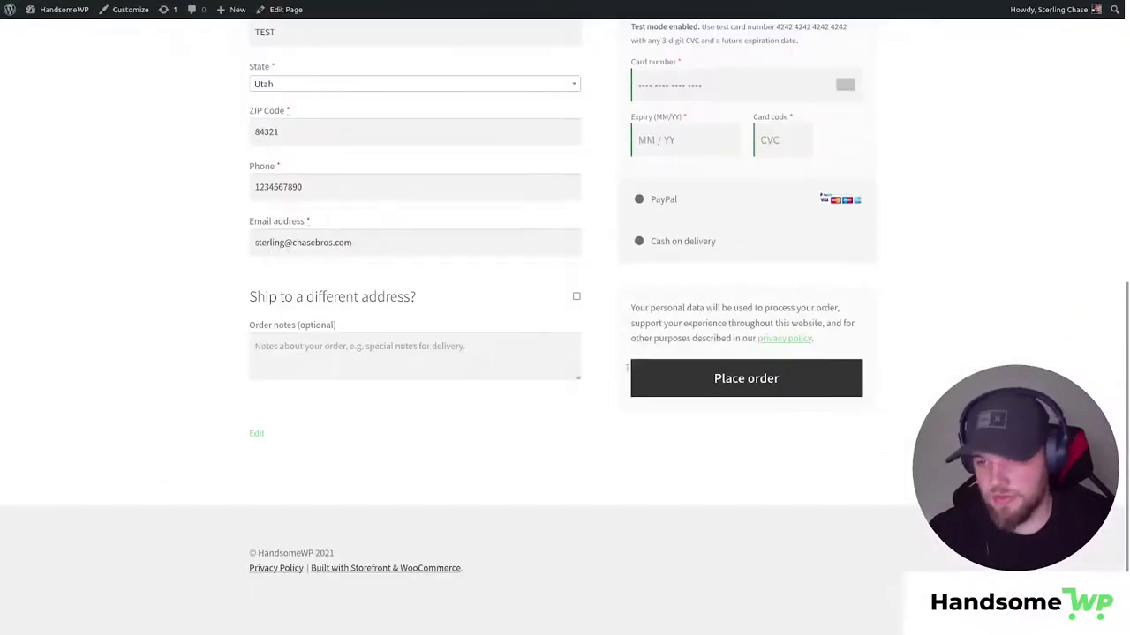
left_click(777, 424)
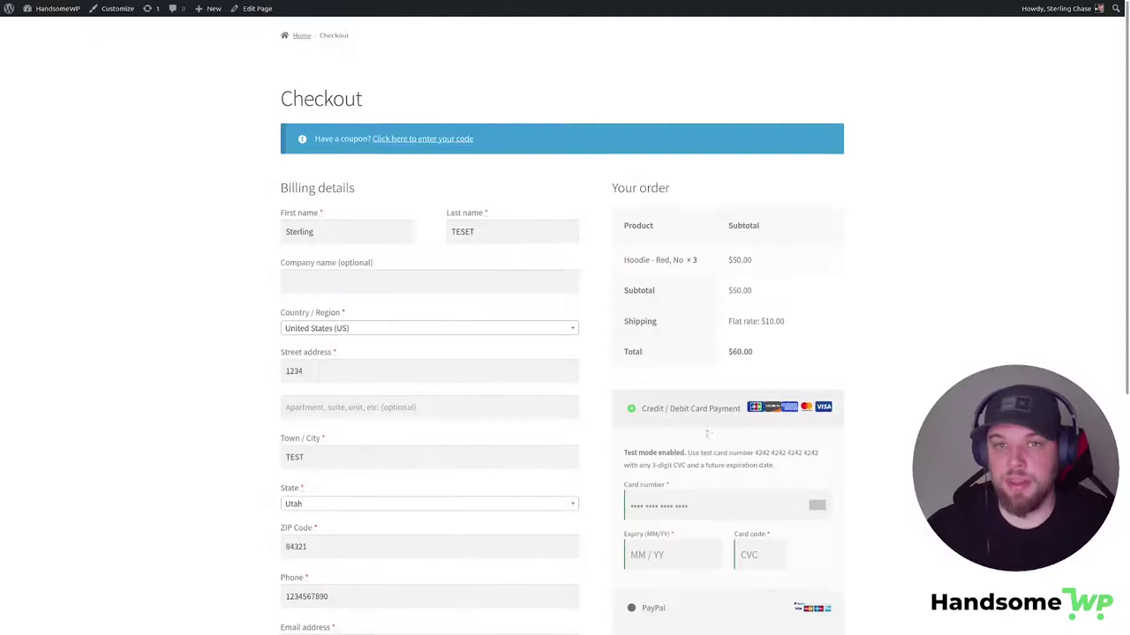
scroll(709, 433, "down", 8)
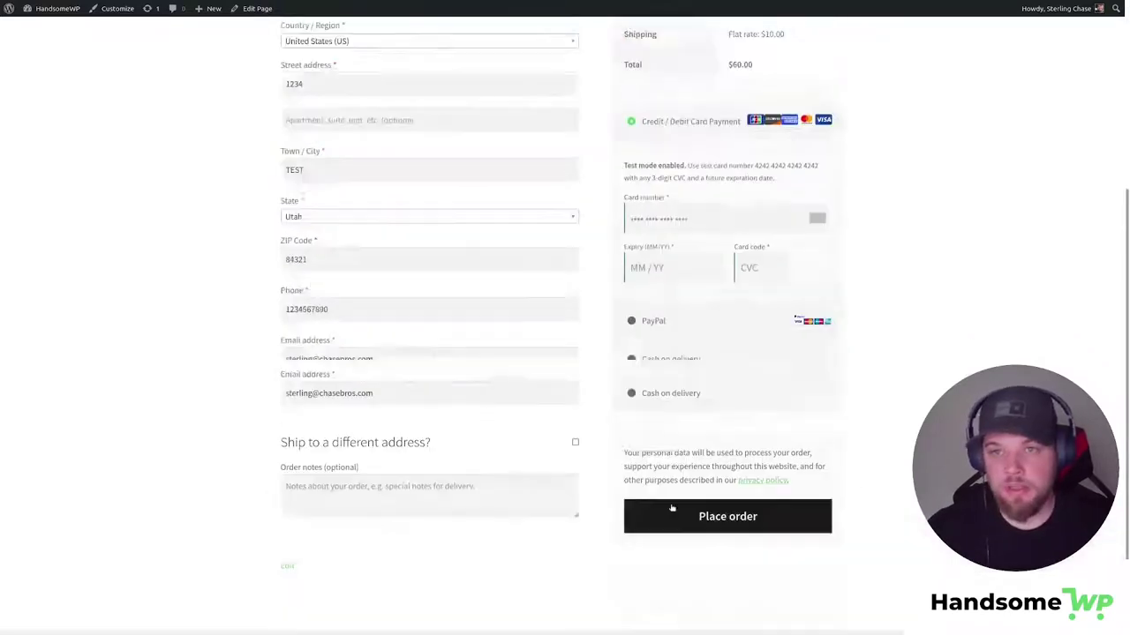
Step: Save and activate the guarantee image script and check the area below the Place order button on the Checkout page
left_click(198, 1)
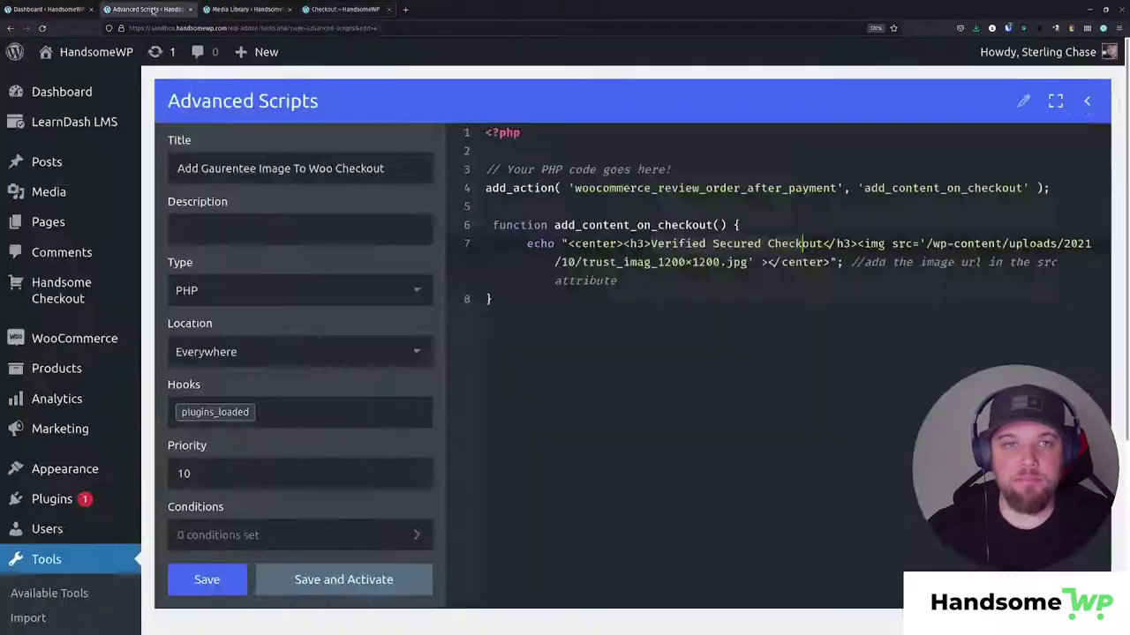
left_click(174, 325)
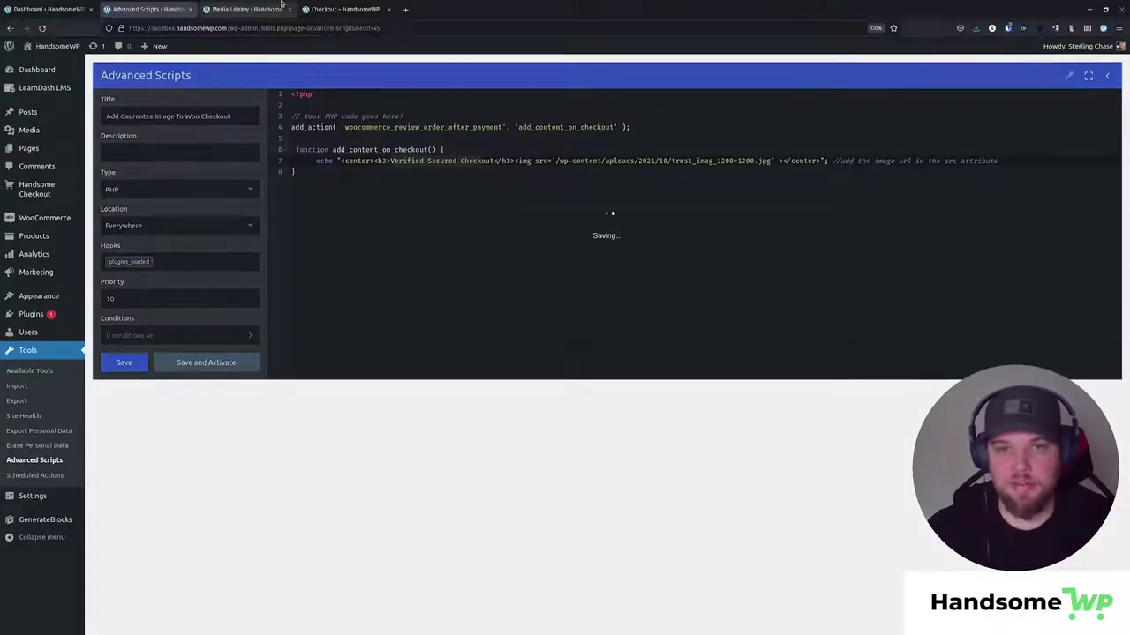
left_click(150, 1)
scroll(856, 294, "down", 5)
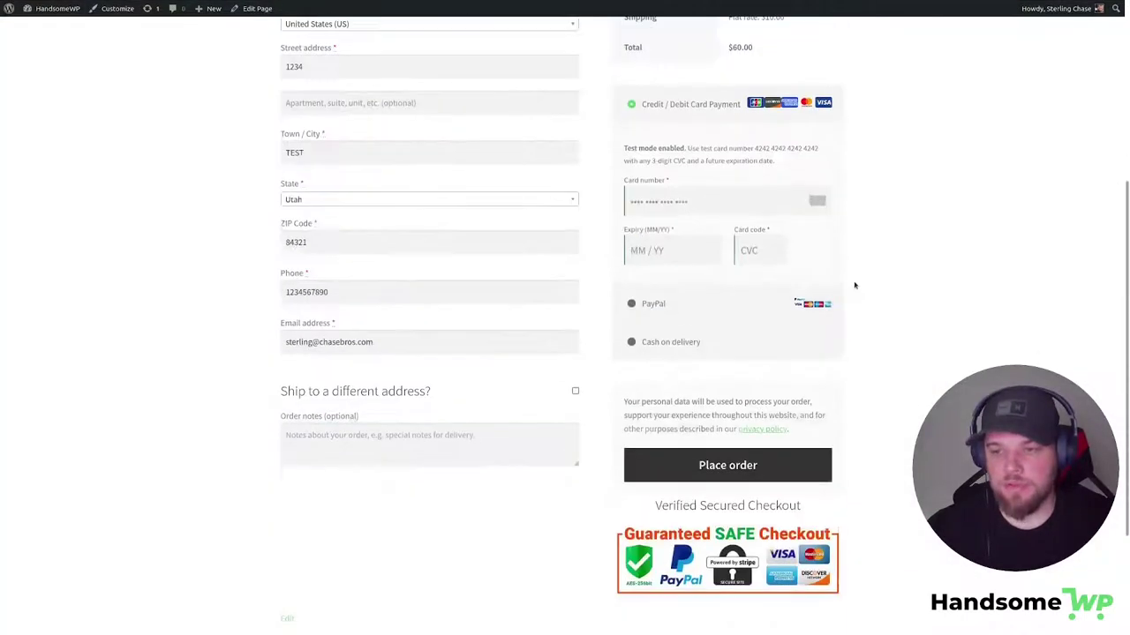
left_click_drag(652, 344, 830, 354)
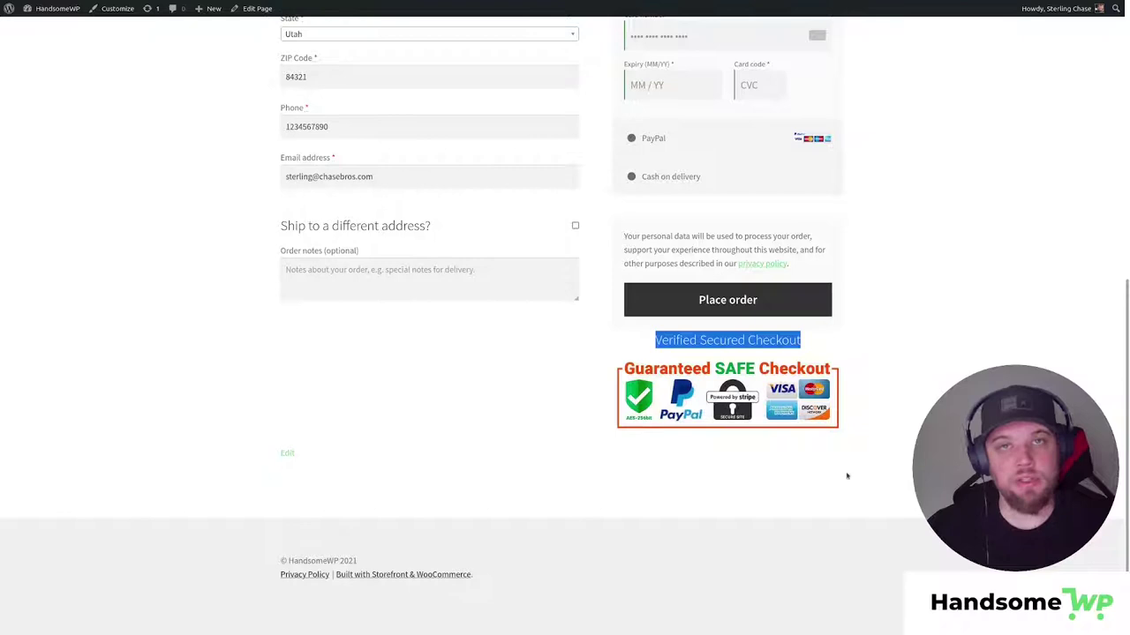
Step: Review the Checkout page with the "Verified Secured Checkout" heading and guarantee image below the Place order button
scroll(880, 386, "up", 5)
left_click(887, 388)
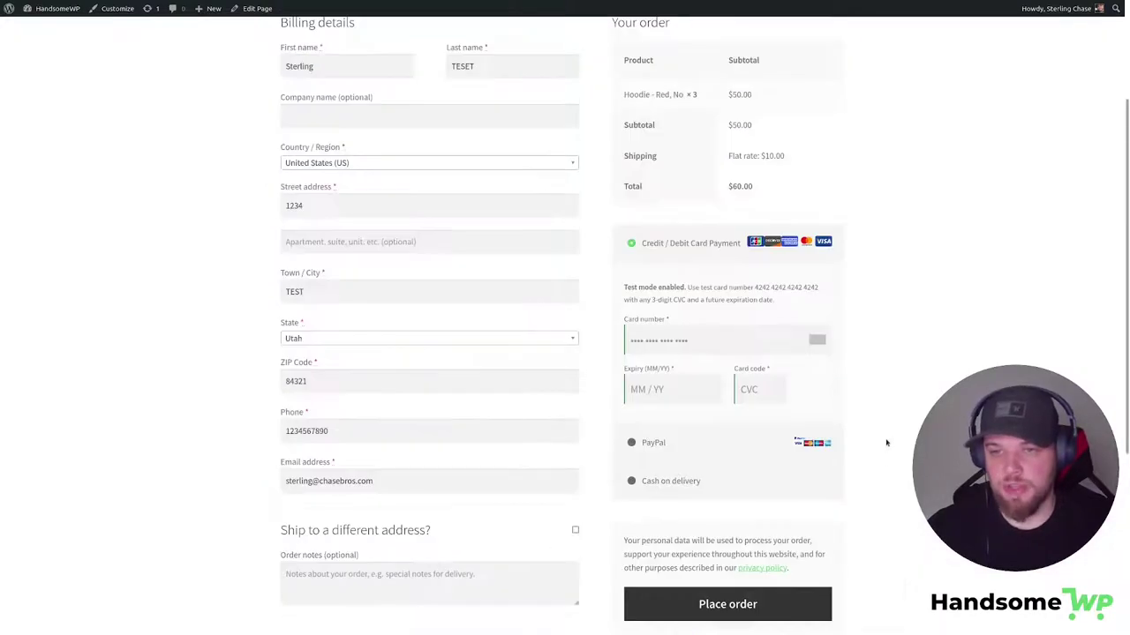
scroll(887, 442, "down", 5)
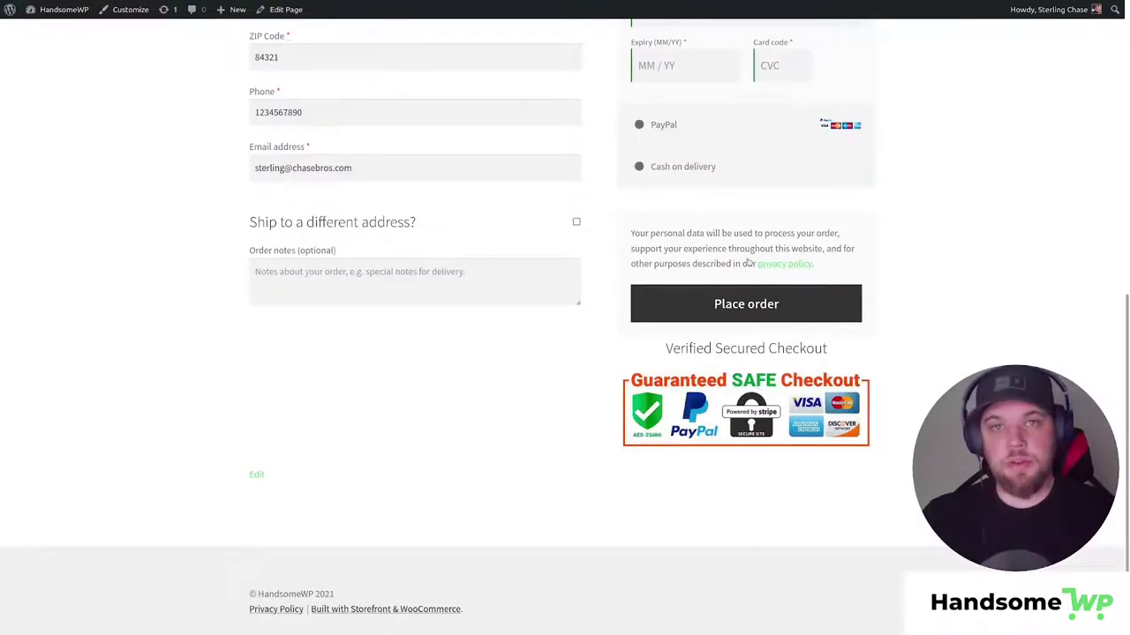
scroll(877, 323, "up", 6)
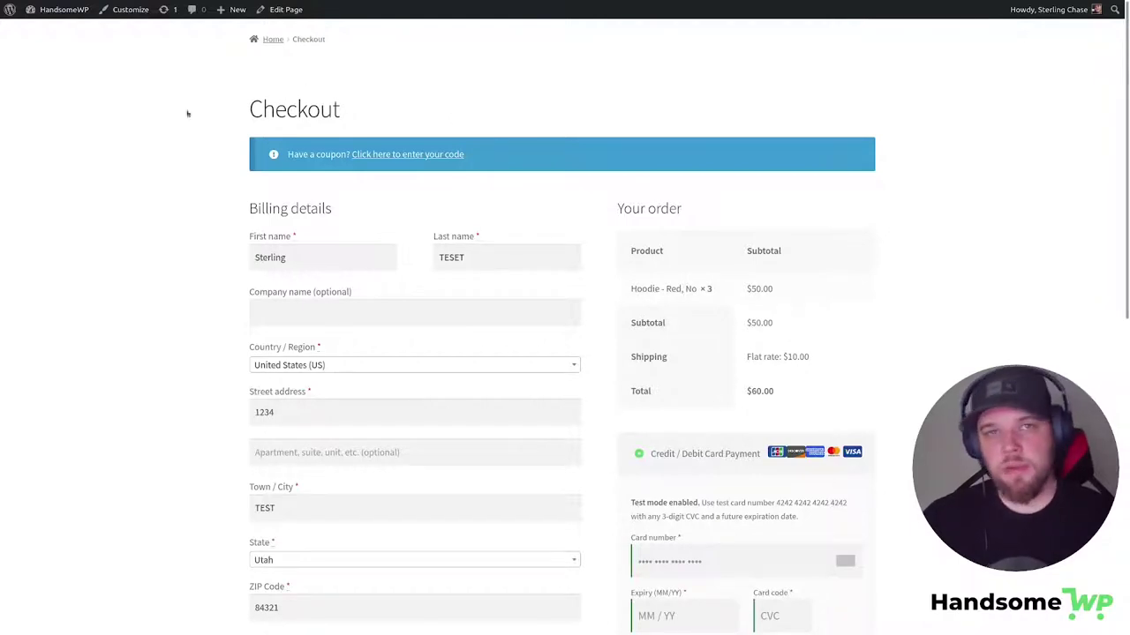
Step: Open "My Handsome Checkout" for editing from the list of all Handsome Checkout pages
left_click(148, 9)
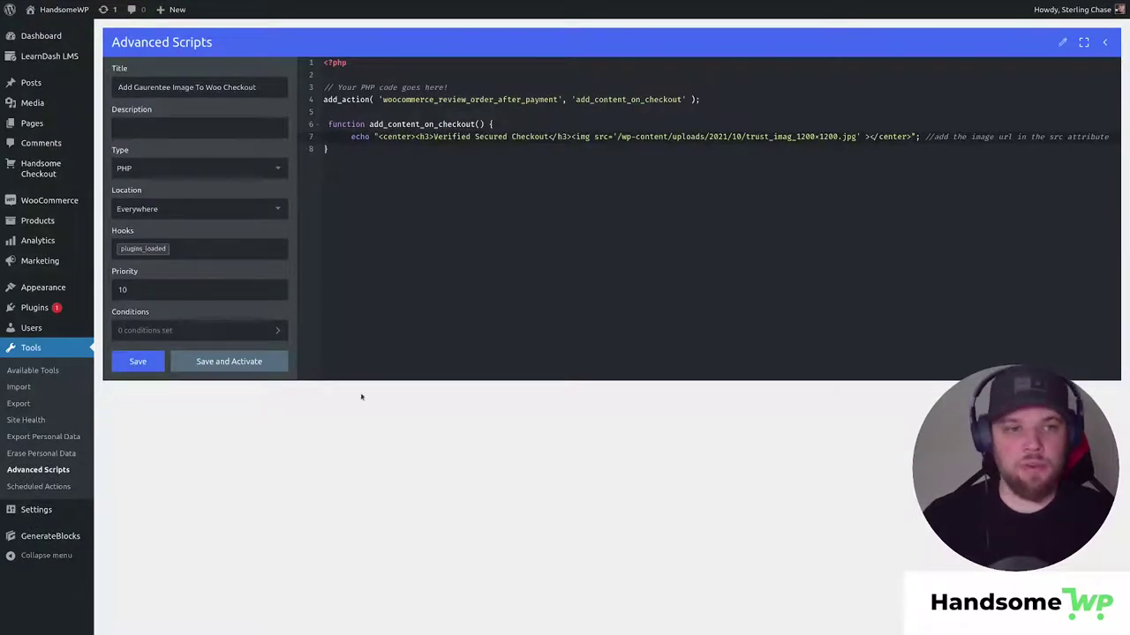
mouse_move(44, 169)
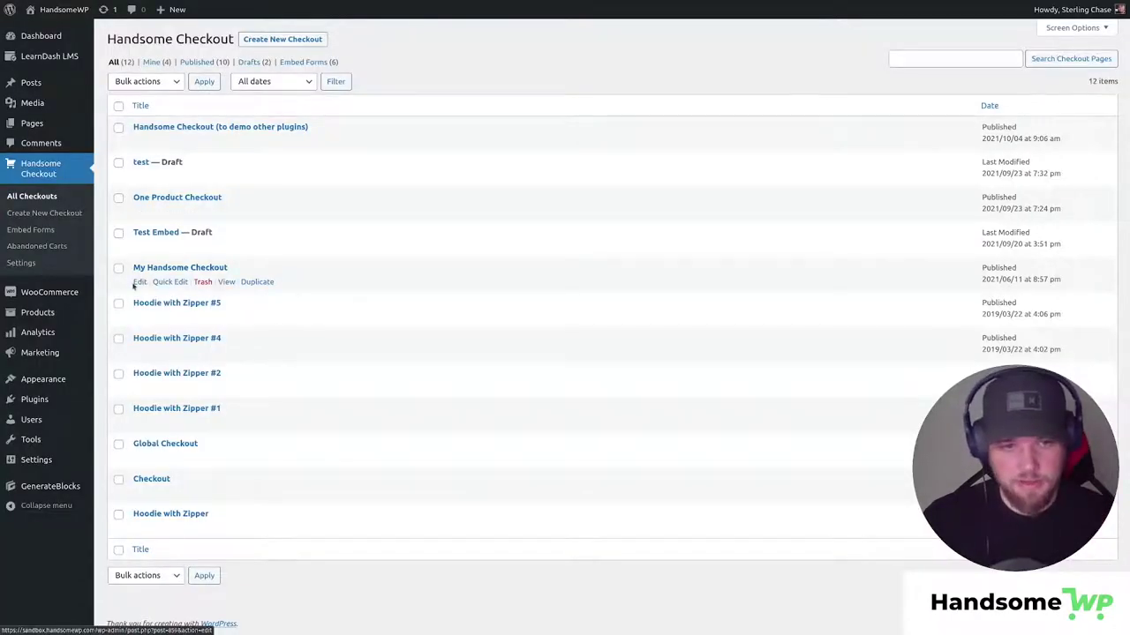
left_click(140, 281)
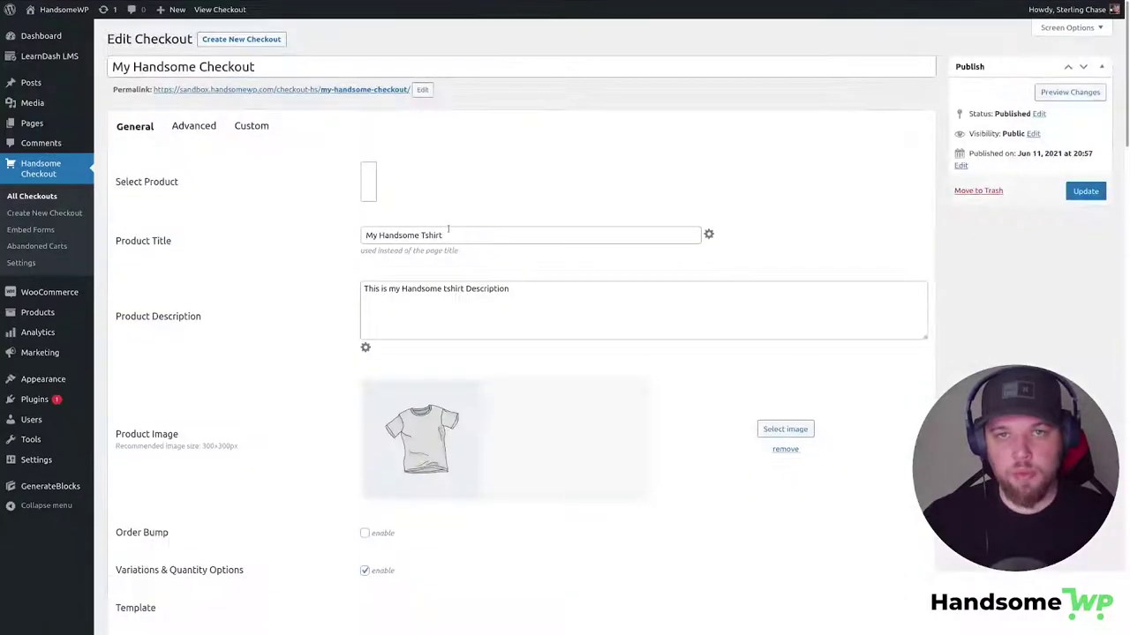
Step: Examine the titles and text of the "100% Money Back Guarantee" and "Your Information is Secure" trust points
scroll(289, 334, "down", 15)
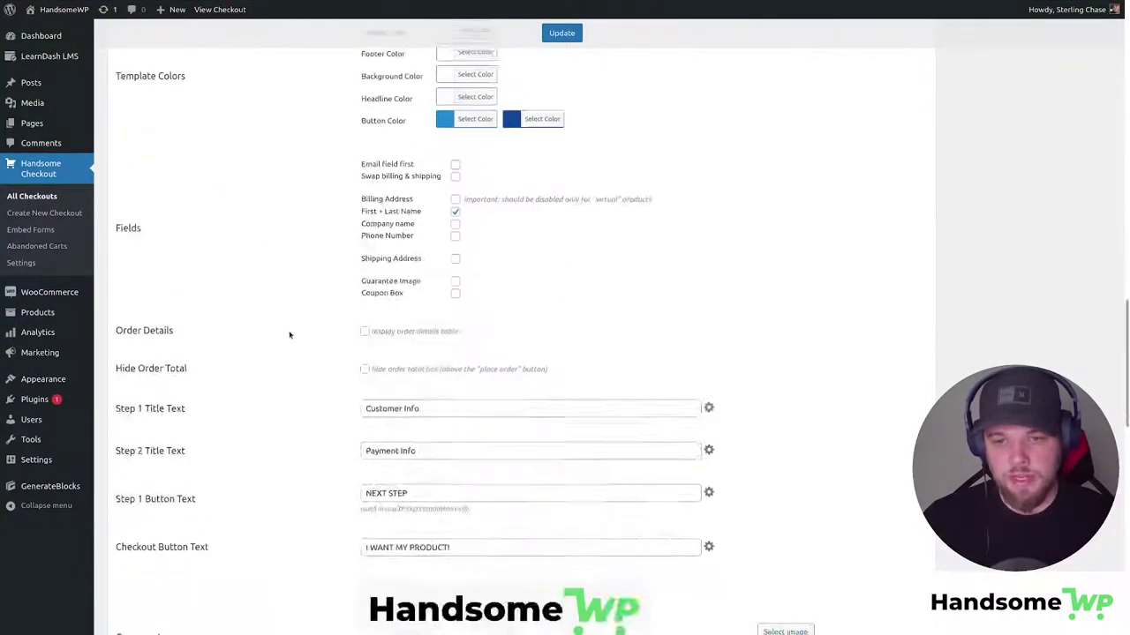
scroll(289, 334, "down", 10)
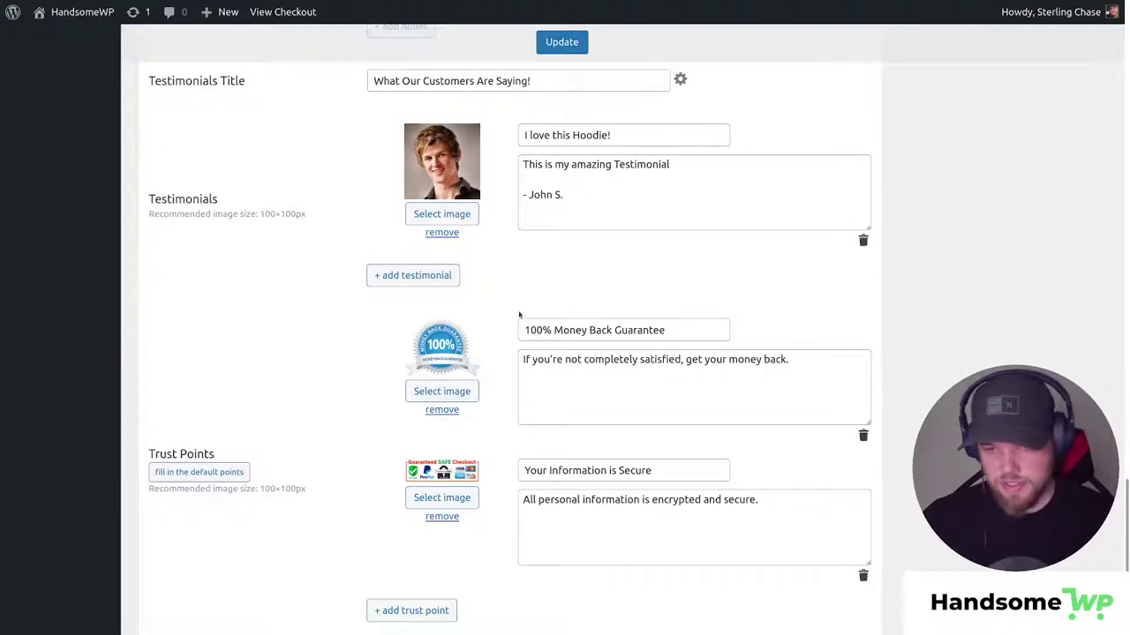
left_click_drag(542, 330, 659, 331)
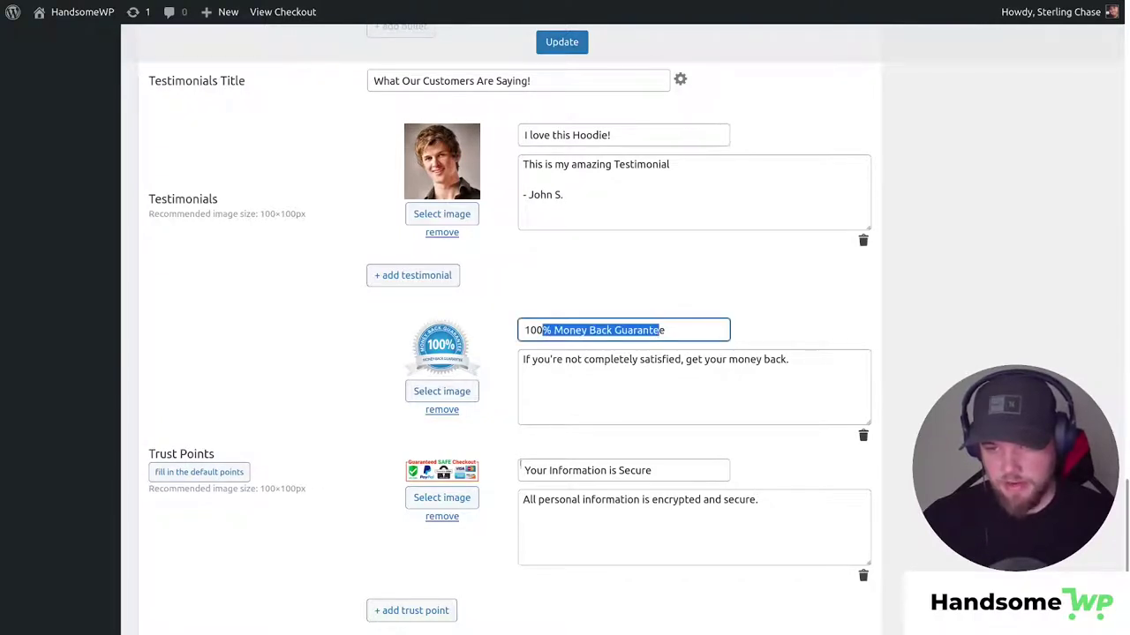
left_click_drag(531, 470, 653, 470)
left_click_drag(538, 500, 626, 500)
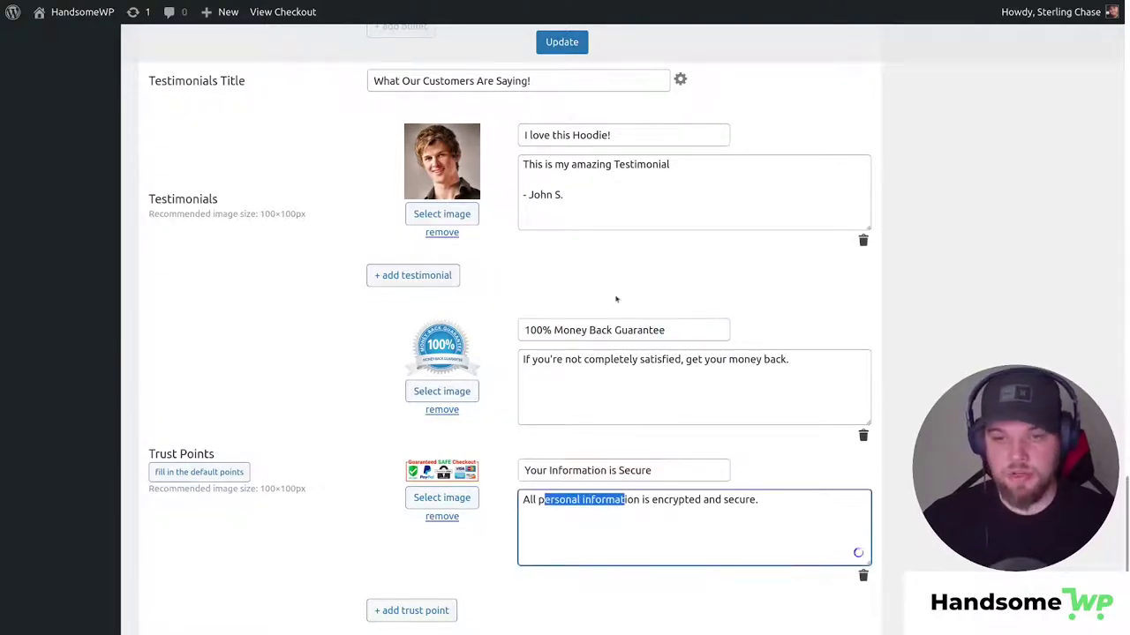
Step: Switch the checkout's template to Vitamin and update the checkout
scroll(565, 300, "up", 8)
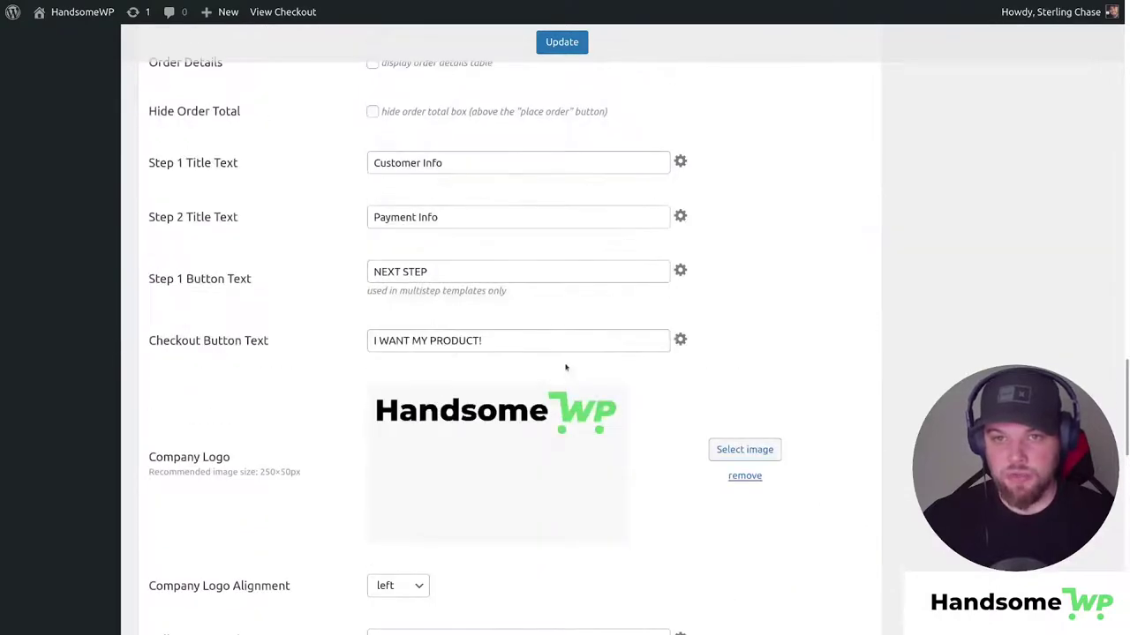
scroll(565, 367, "up", 9)
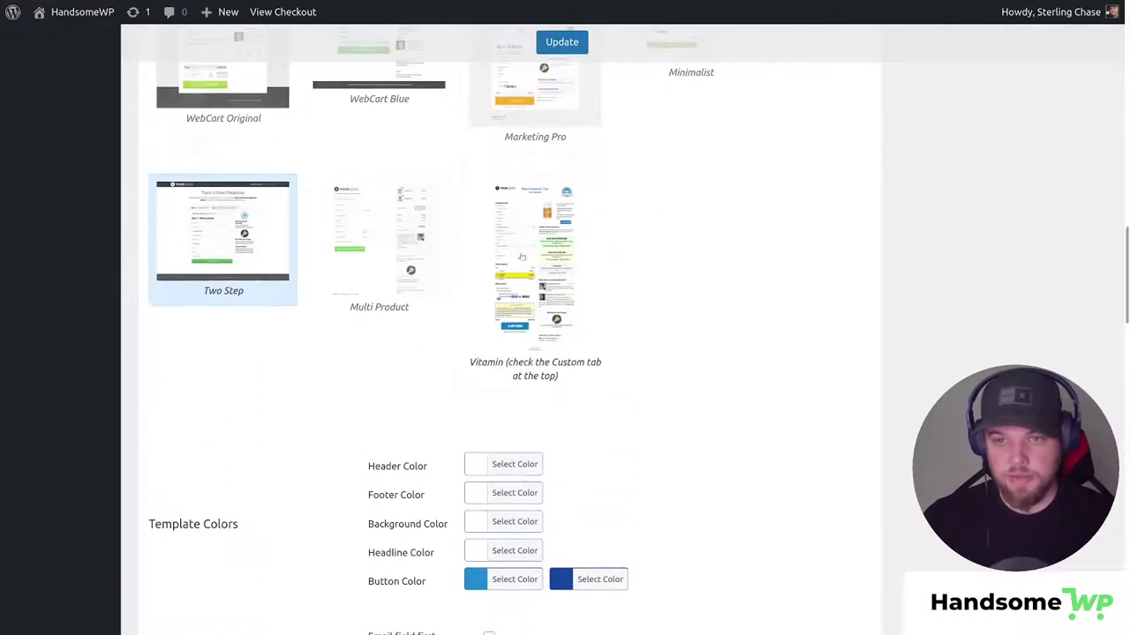
left_click(521, 256)
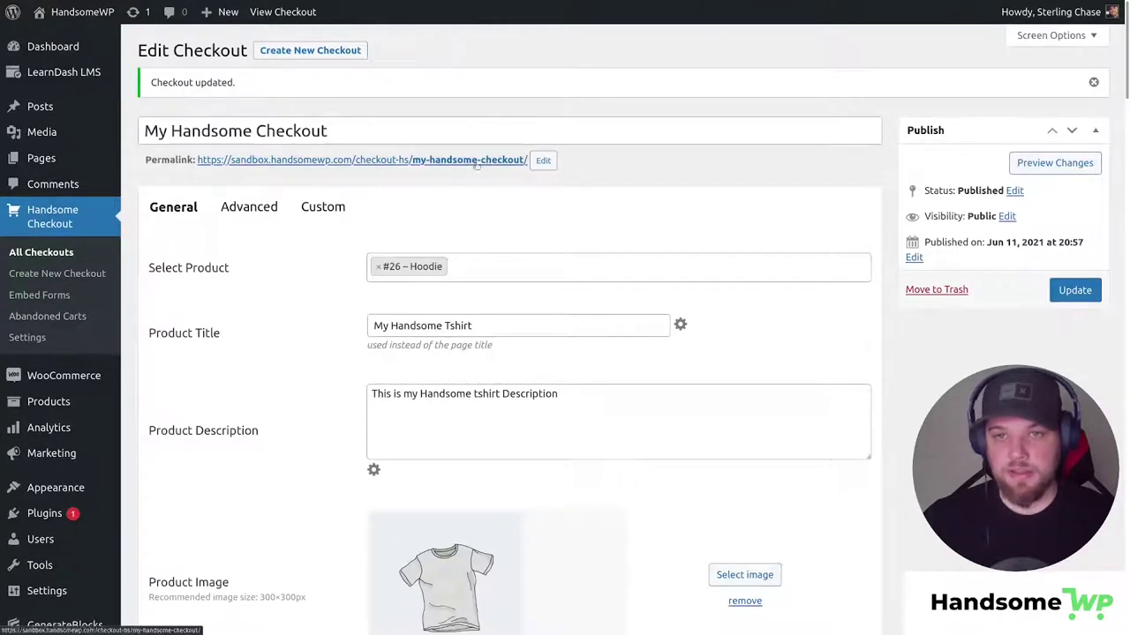
Step: View the published My Handsome Checkout page and inspect its money-back guarantee and safe checkout trust points
left_click(476, 160)
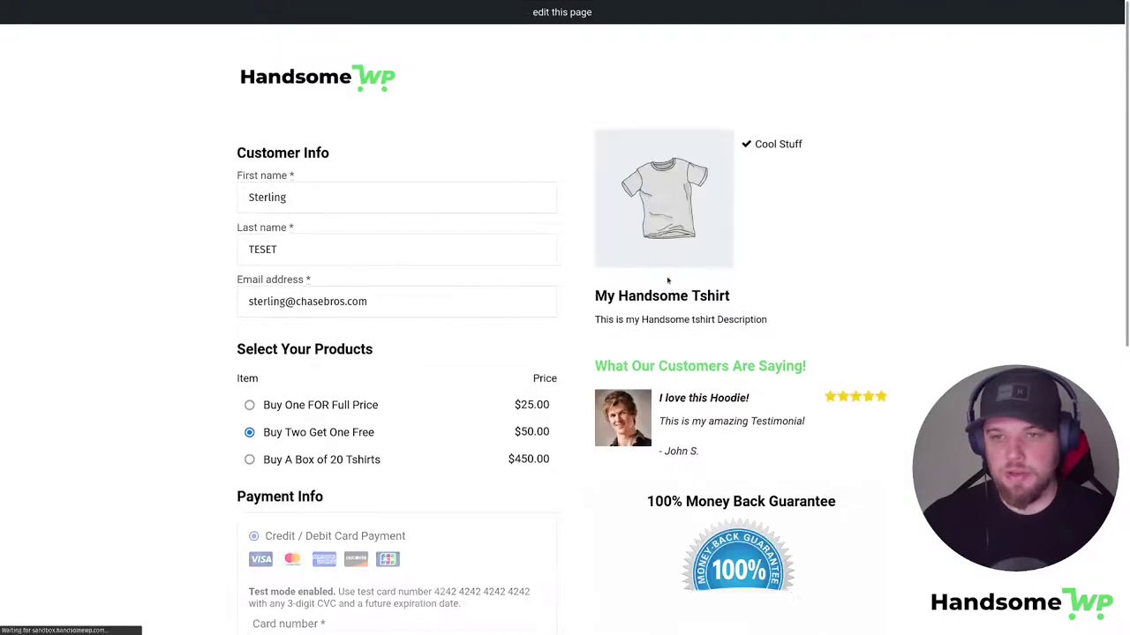
scroll(668, 280, "down", 4)
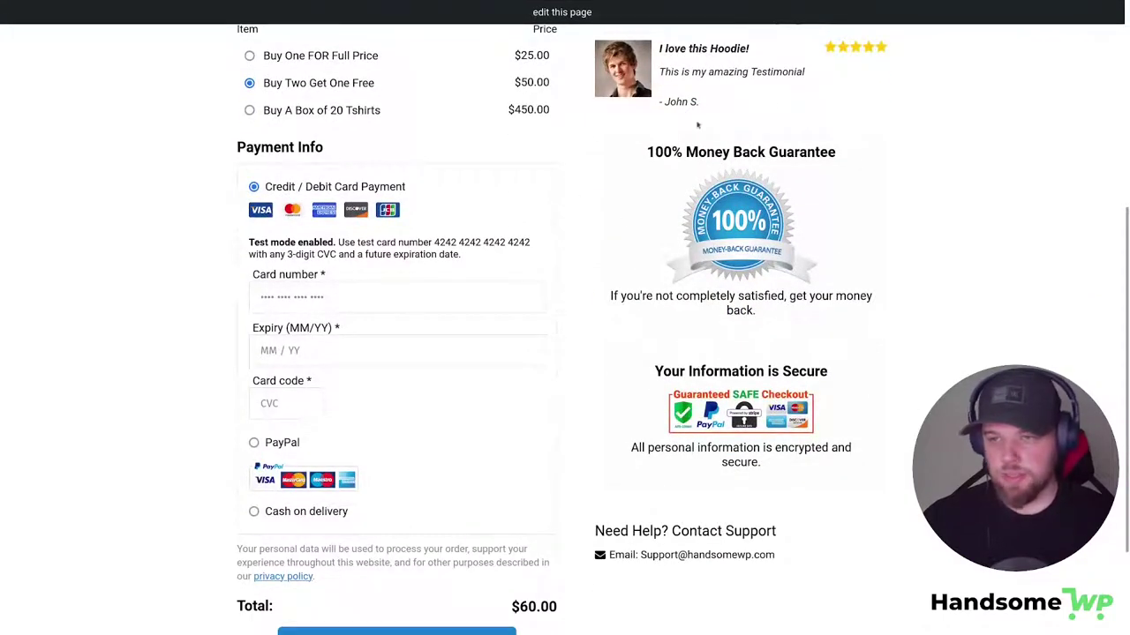
left_click_drag(647, 152, 765, 153)
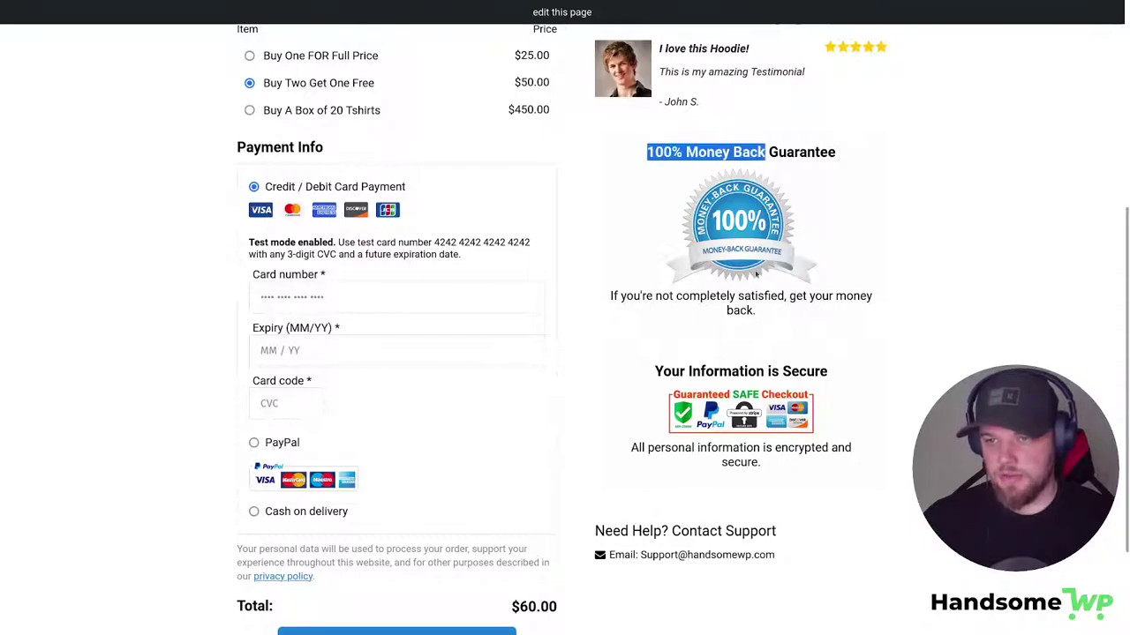
left_click_drag(630, 304, 792, 316)
scroll(740, 296, "down", 2)
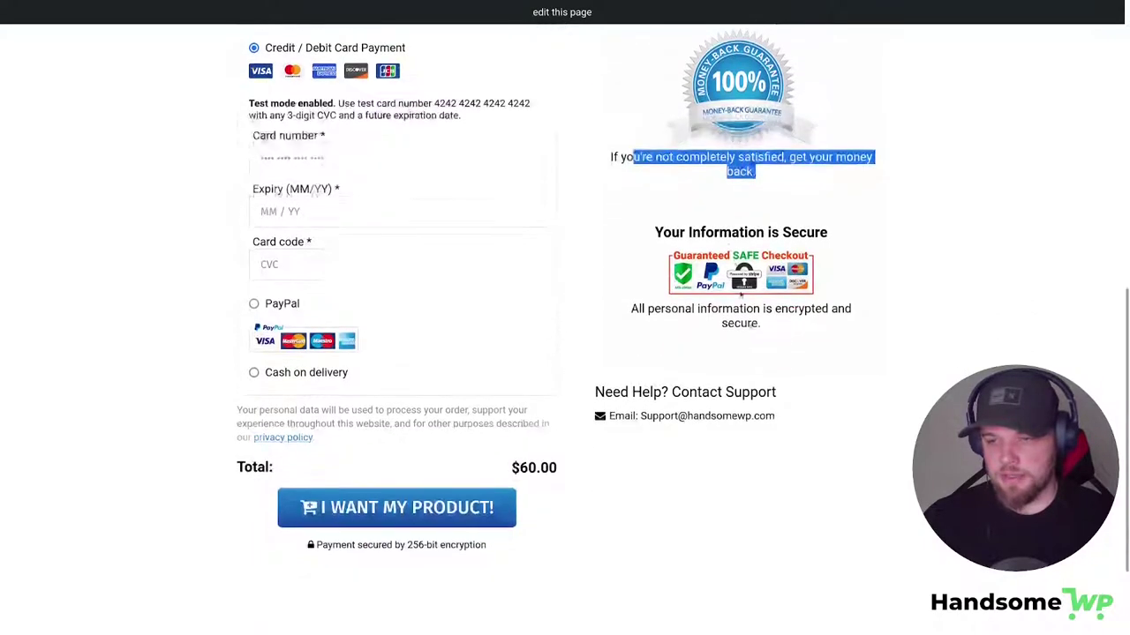
scroll(565, 353, "up", 6)
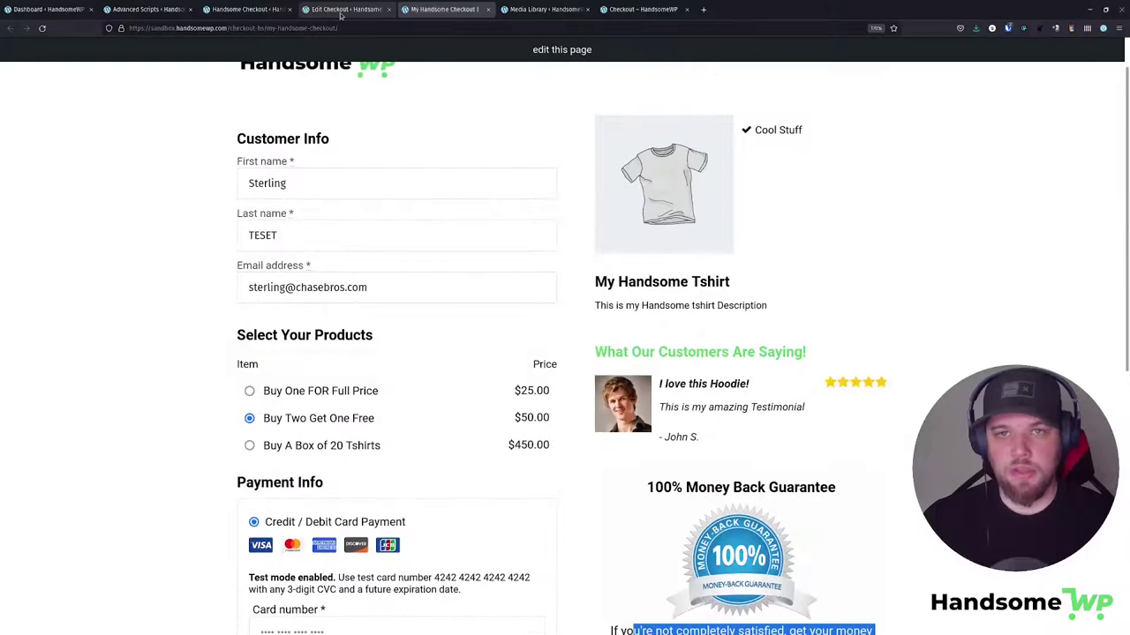
Step: Return to the checkout's edit page, change the template to Minimalist and update the checkout
left_click(341, 15)
scroll(420, 325, "down", 15)
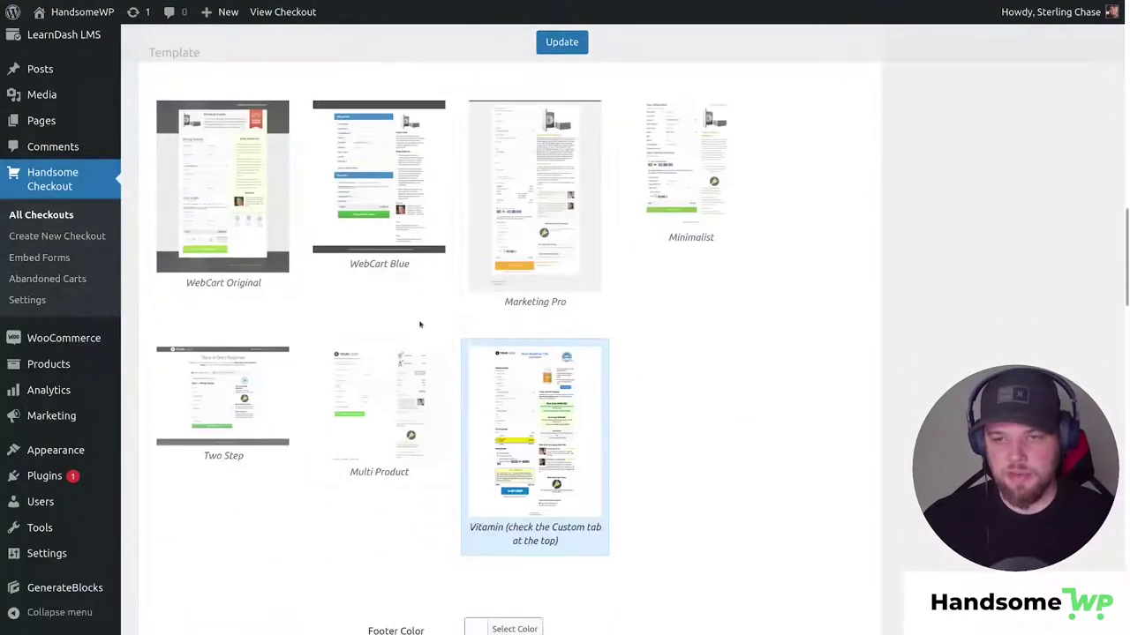
left_click(690, 163)
left_click(561, 41)
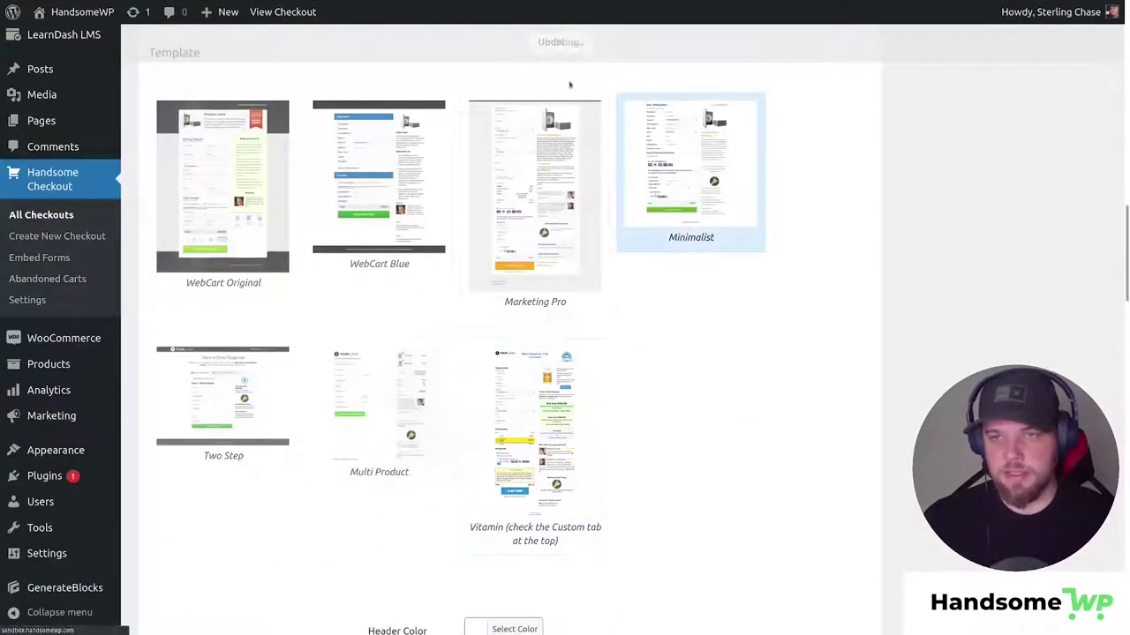
Step: Reload the published checkout page and inspect how the Minimalist template displays the trust points
left_click(444, 9)
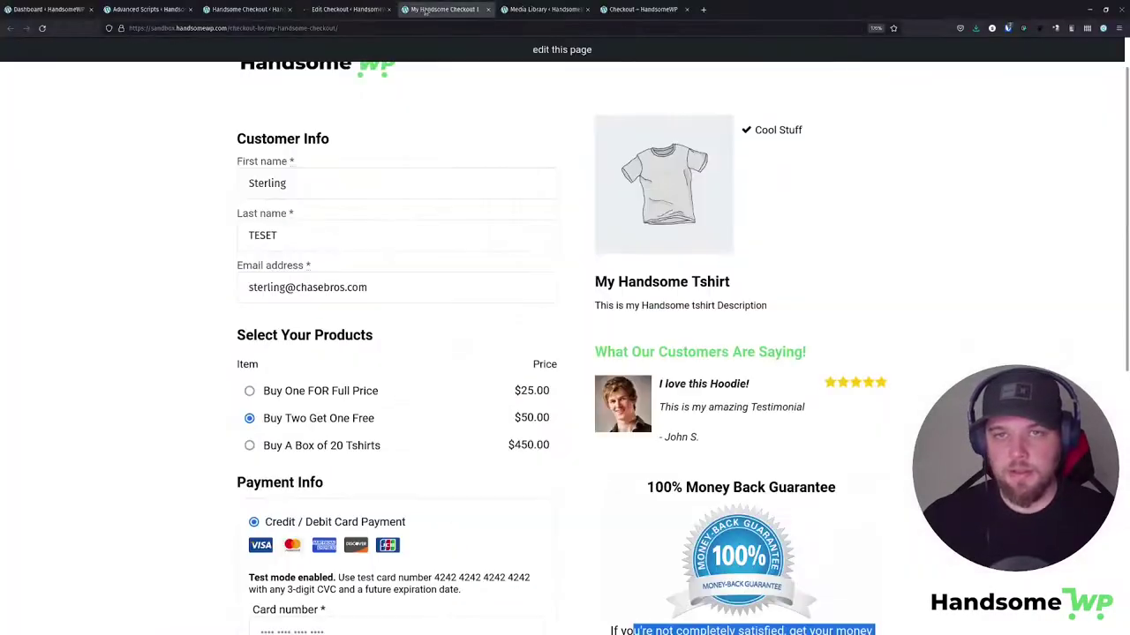
left_click(42, 28)
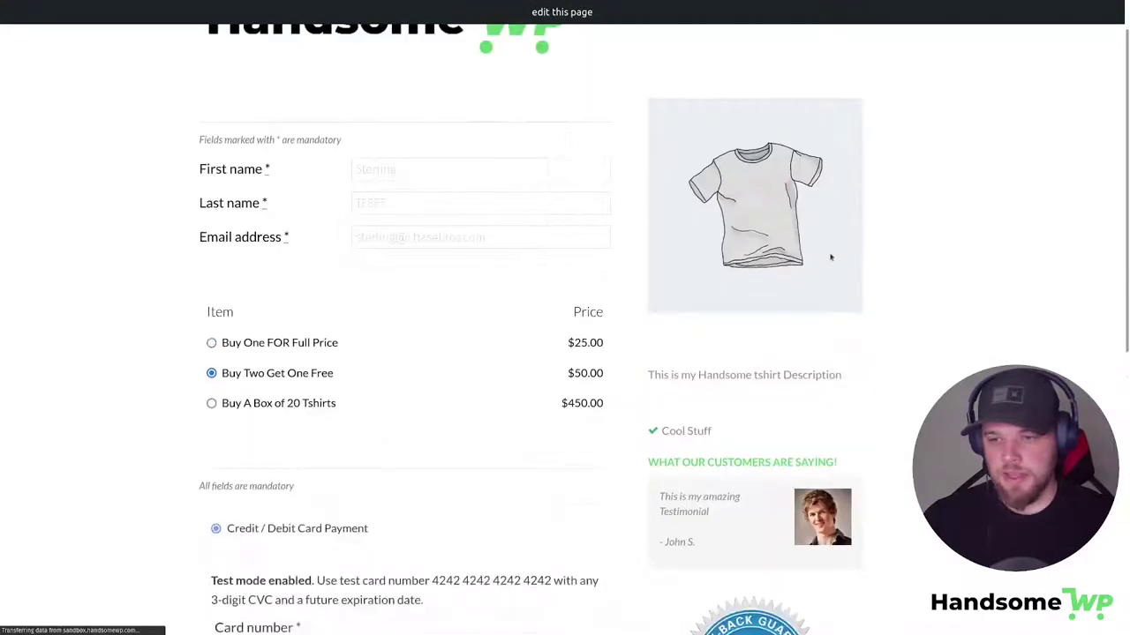
scroll(830, 257, "down", 5)
scroll(737, 360, "up", 2)
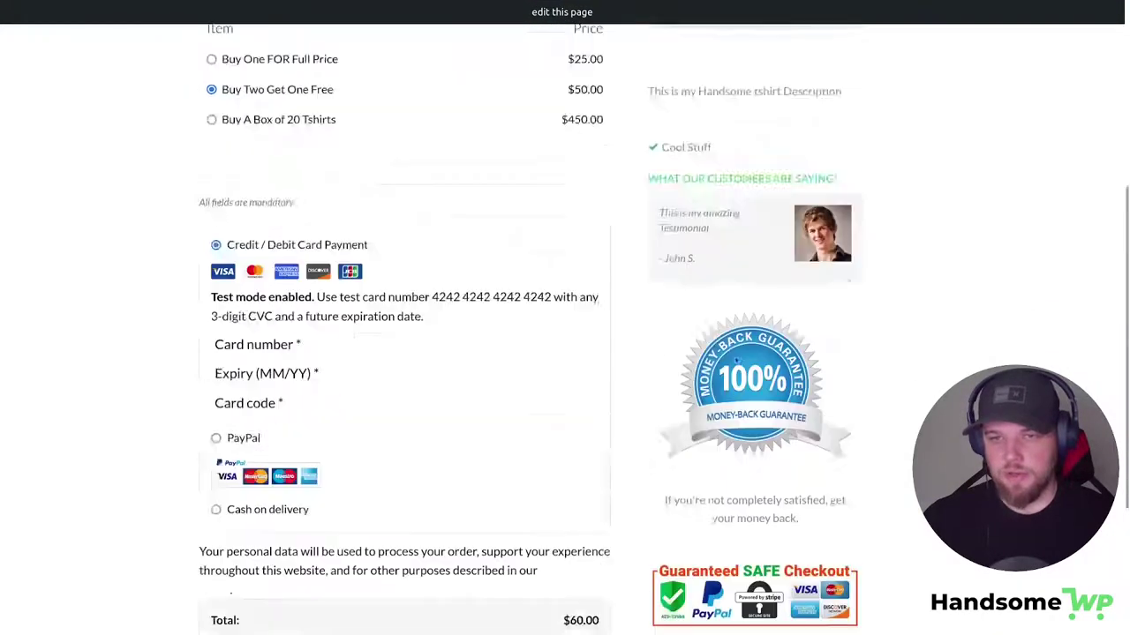
scroll(737, 360, "up", 5)
Step: Go back to the checkout's edit page and review the images and text in its Trust Points section
left_click(344, 11)
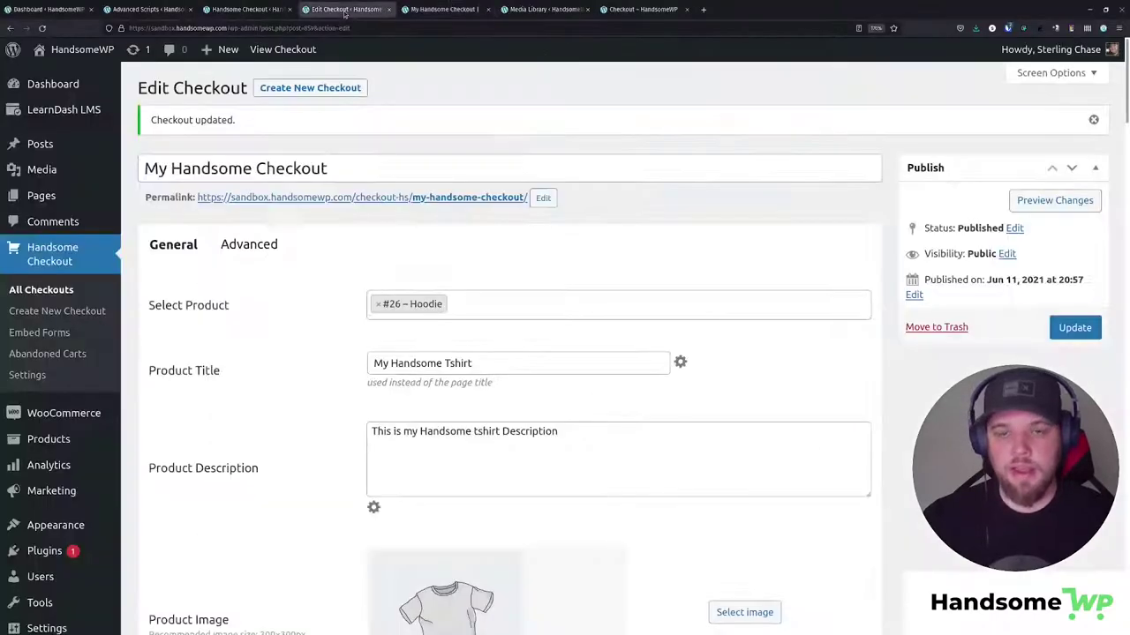
scroll(641, 375, "down", 10)
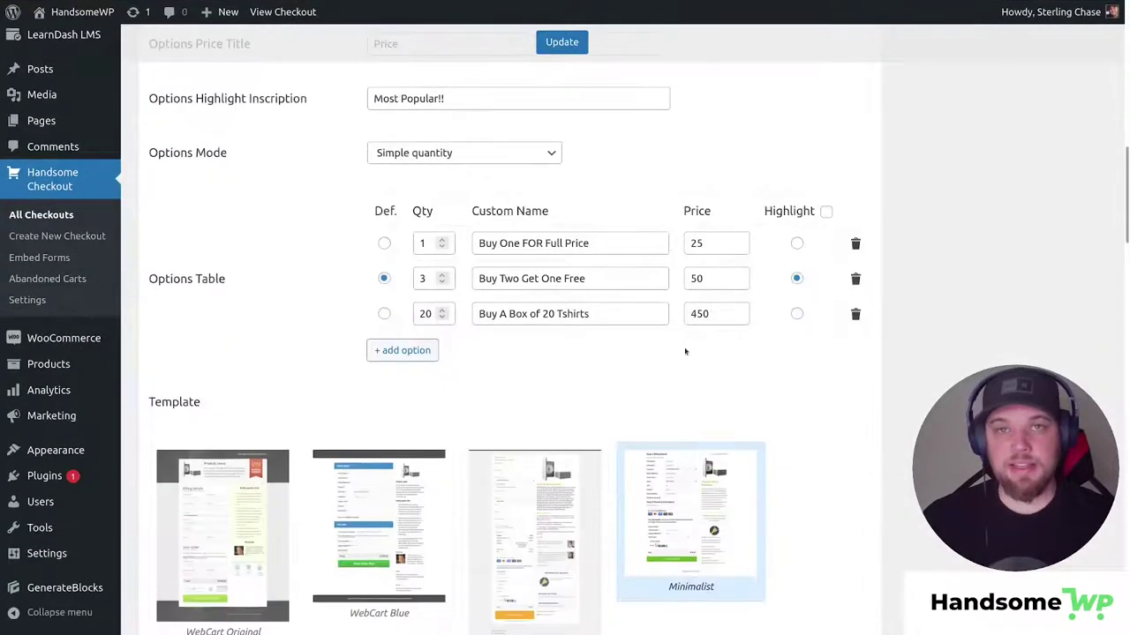
scroll(680, 353, "down", 20)
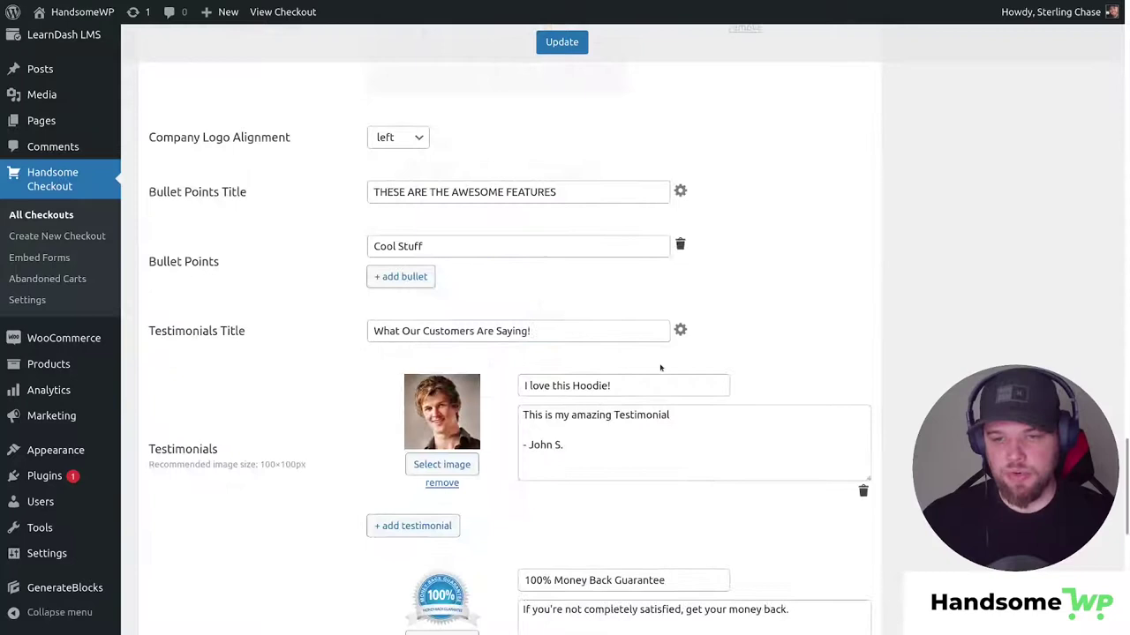
scroll(660, 368, "down", 5)
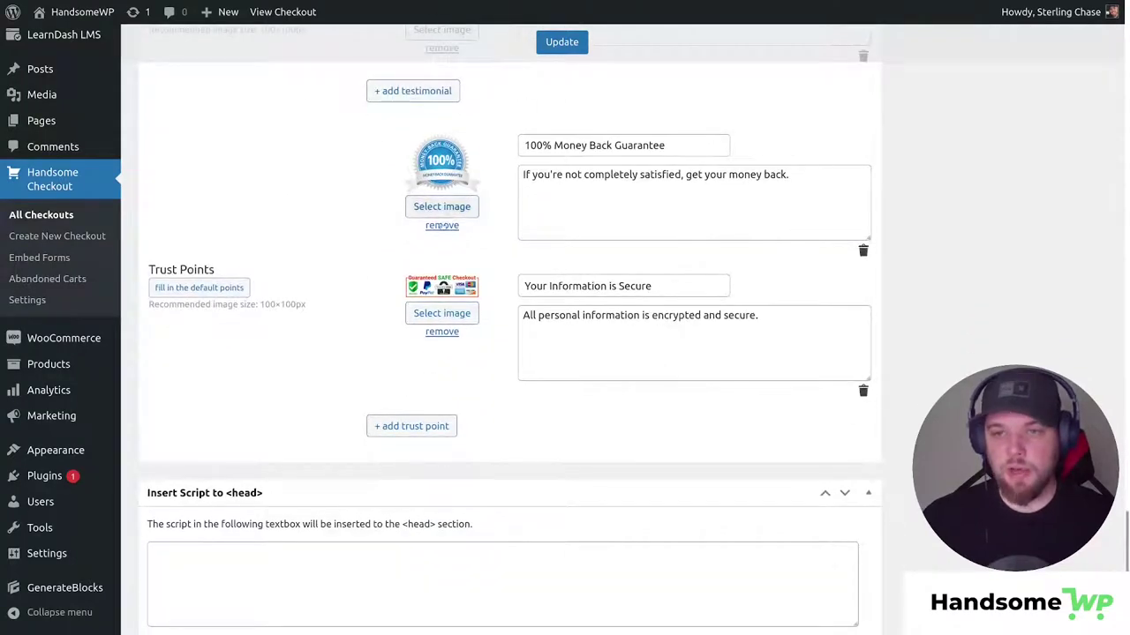
Step: Add an empty third trust point, look at its title and text fields, and delete it
left_click(411, 426)
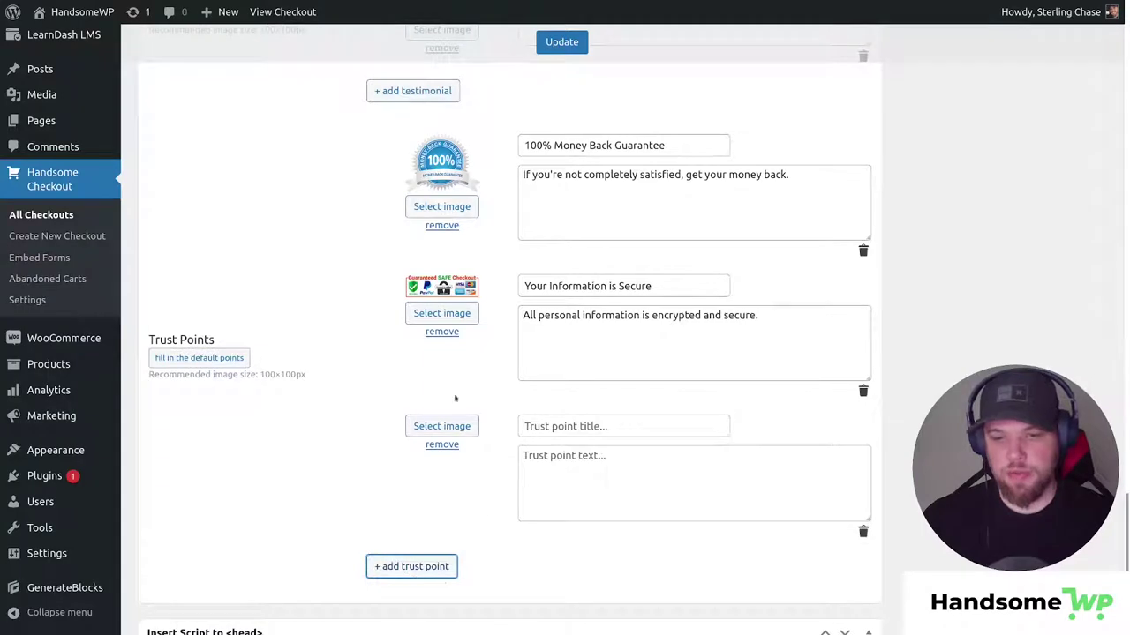
left_click(576, 418)
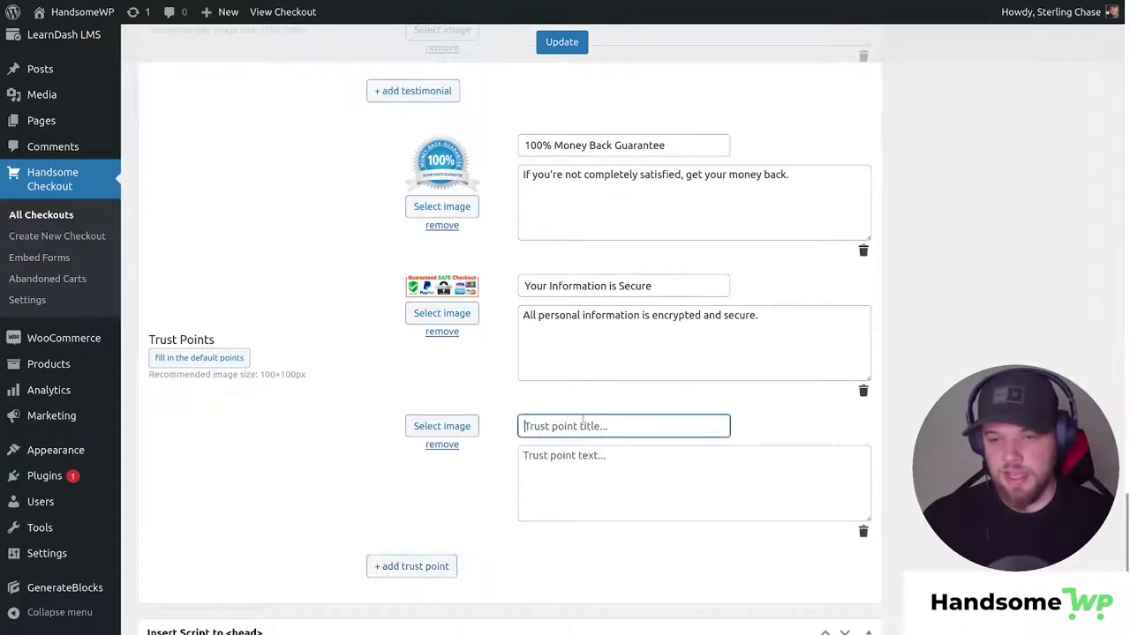
left_click(664, 492)
left_click(862, 535)
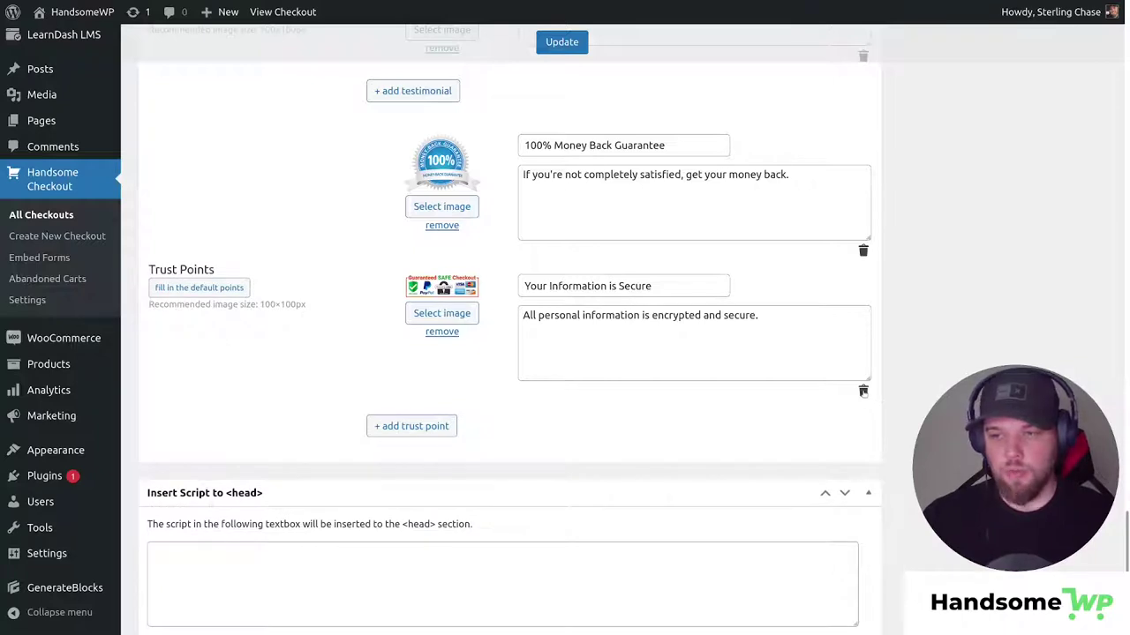
Step: Delete the "Your Information is Secure" trust point, clear the "100% Money Back Guarantee" point's title, text and image, and update the checkout
left_click(863, 391)
triple_click(610, 180)
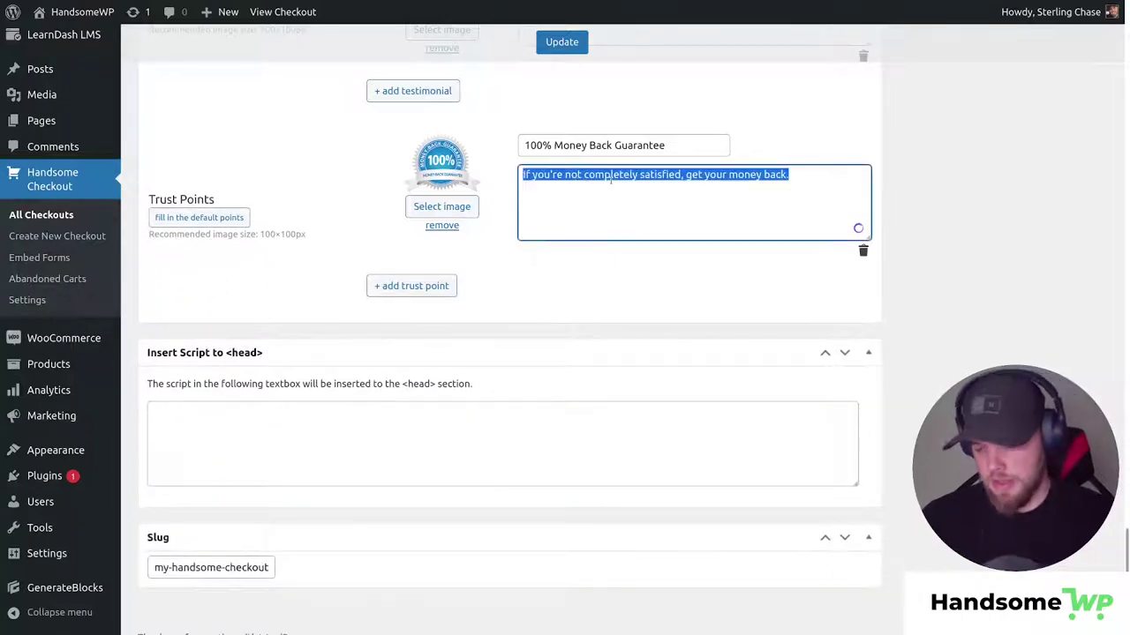
key("BackSpace")
key("shift+Tab")
key("BackSpace")
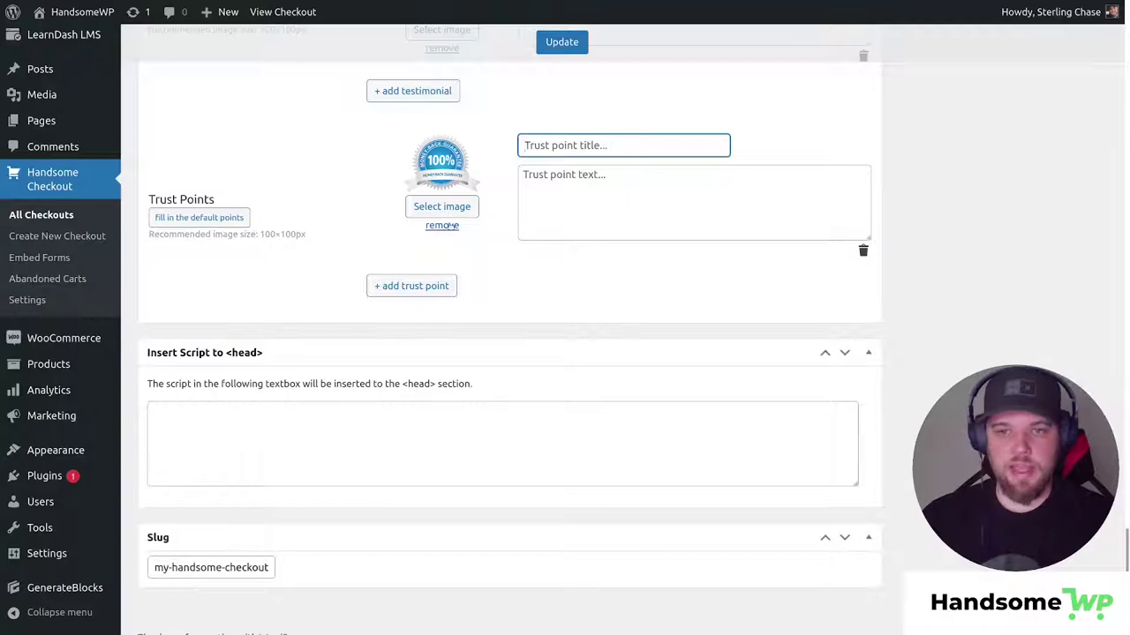
left_click(442, 225)
left_click(562, 42)
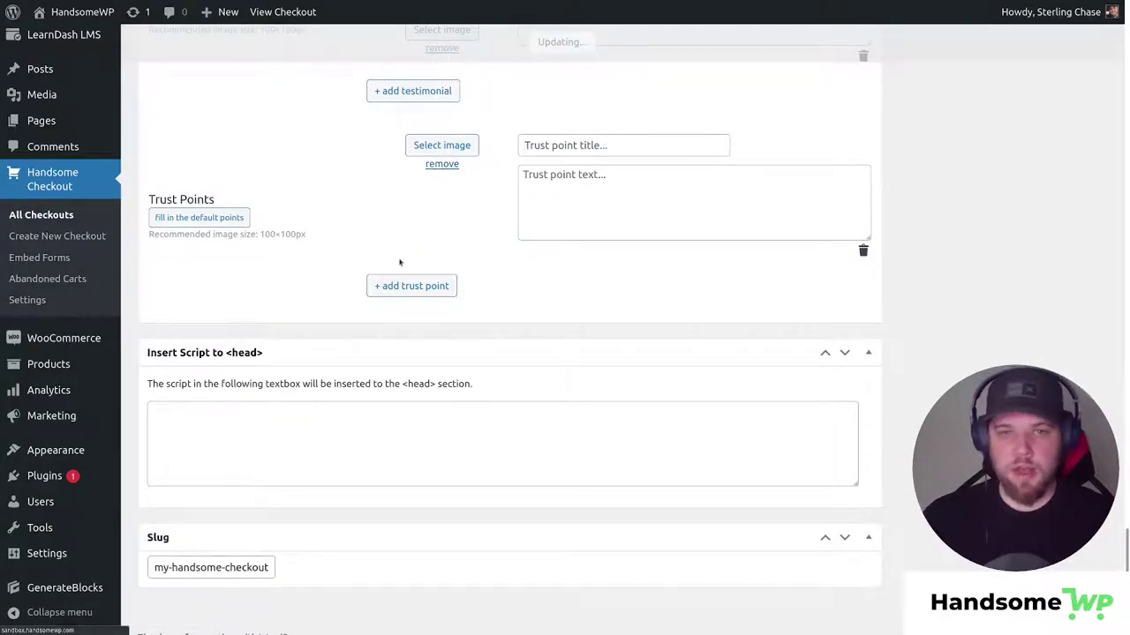
scroll(247, 344, "down", 3)
scroll(248, 344, "down", 20)
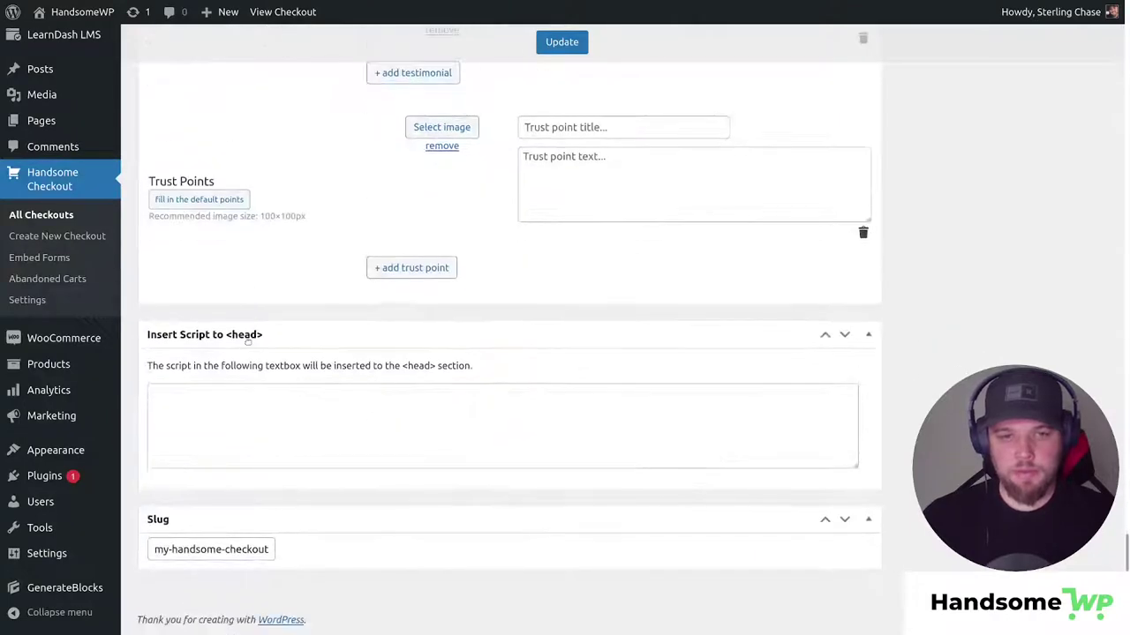
scroll(261, 256, "up", 1)
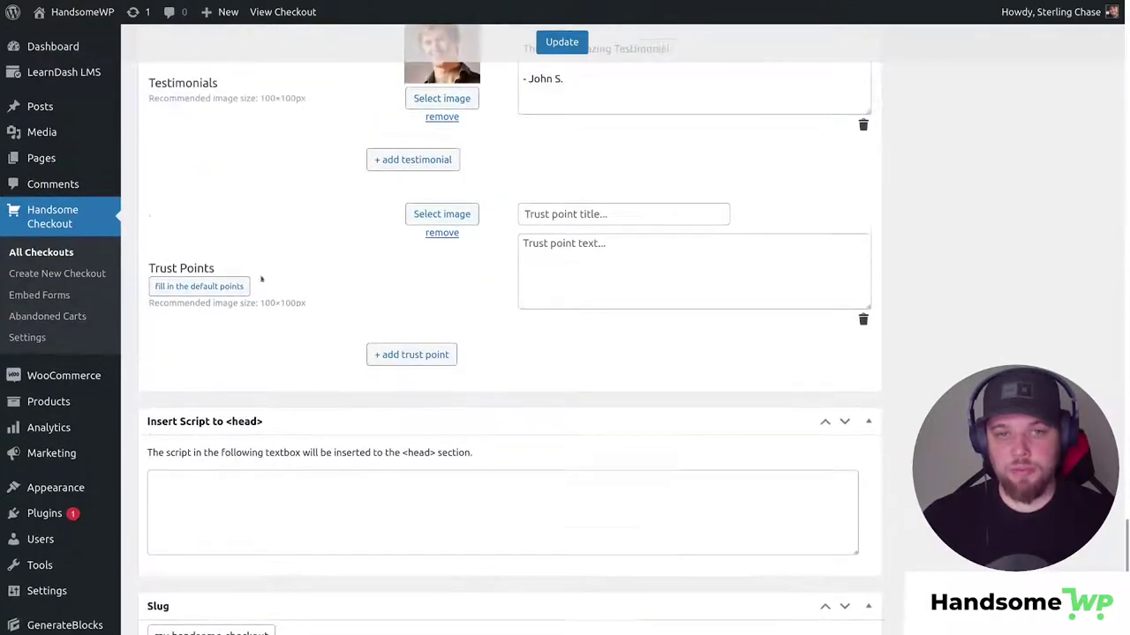
Step: Fill the Trust Points section with the default points and review their three titles
left_click(229, 287)
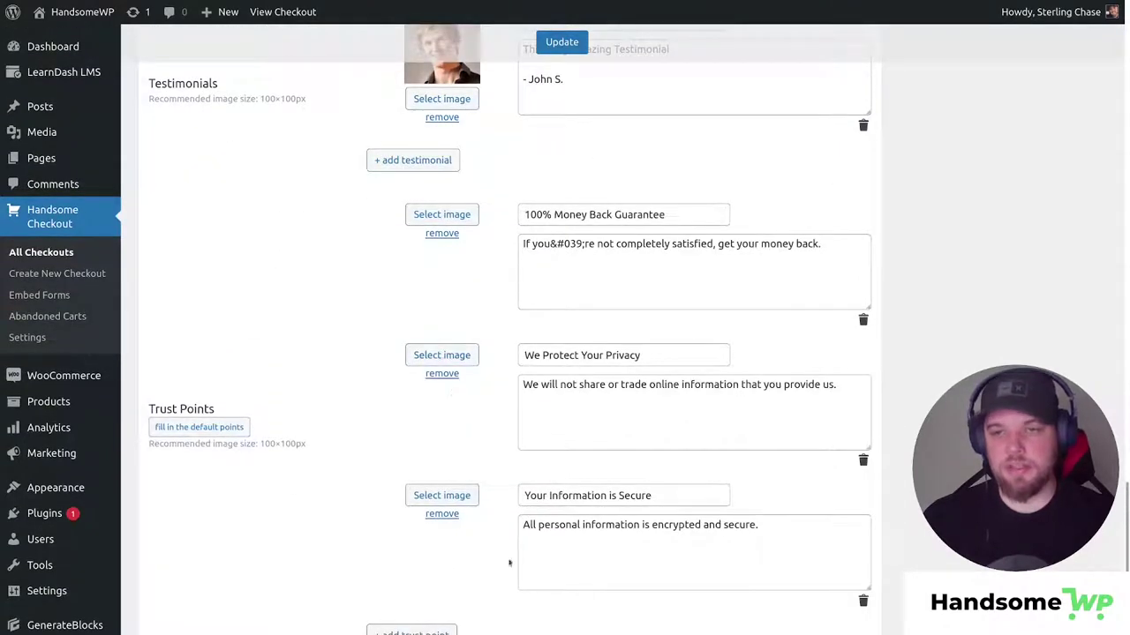
scroll(591, 497, "down", 1)
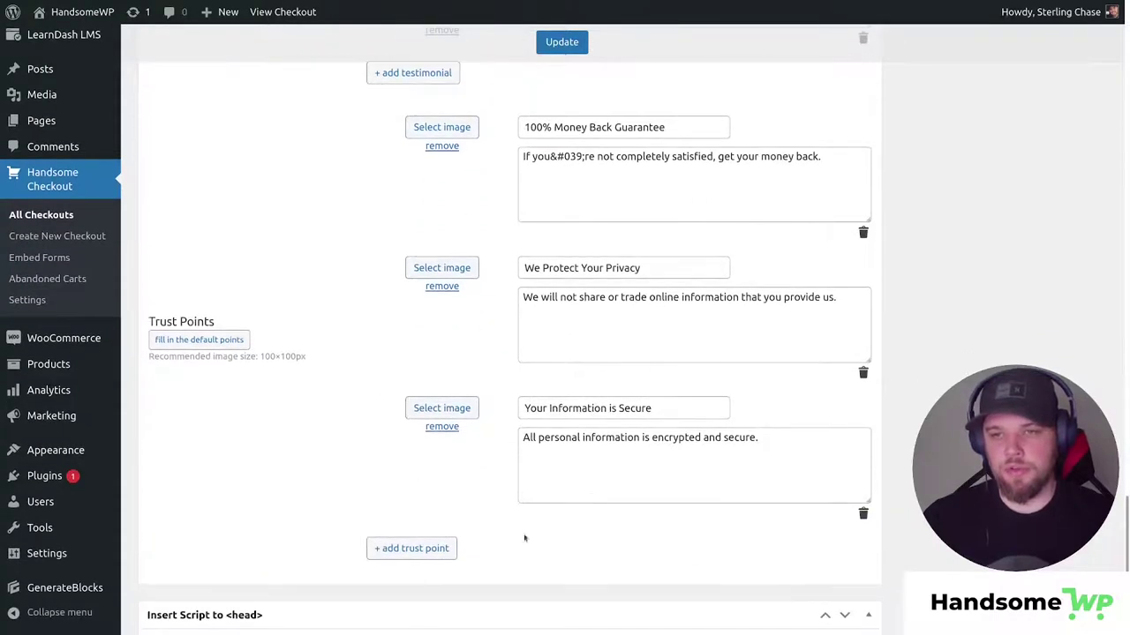
left_click_drag(524, 127, 632, 127)
left_click_drag(542, 267, 601, 268)
left_click_drag(534, 408, 642, 408)
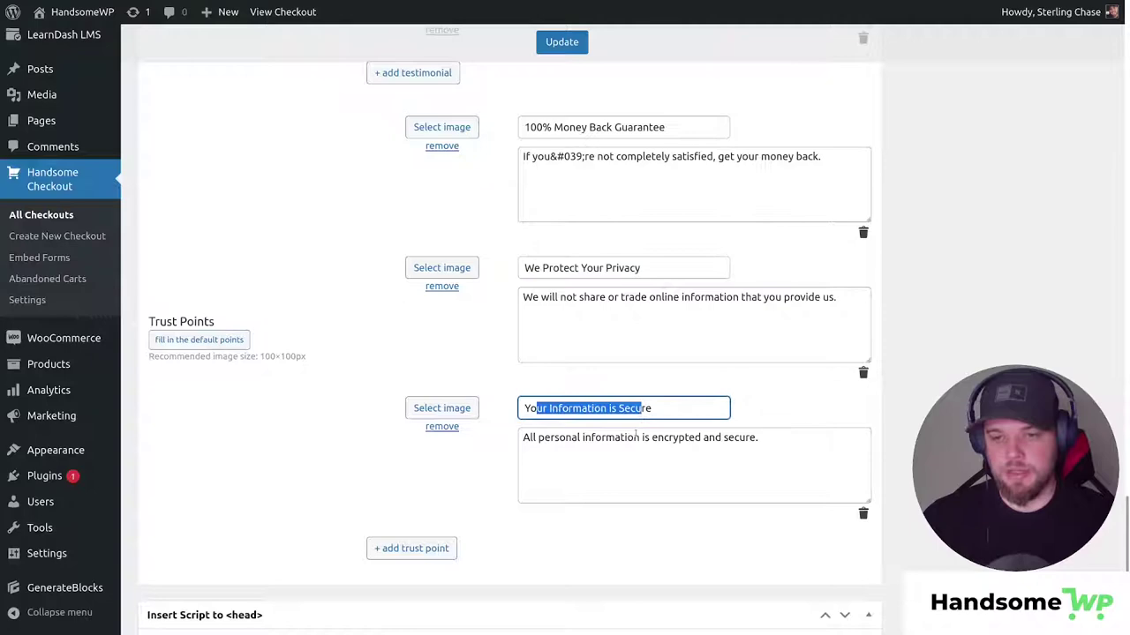
Step: Set the blue 100% money-back guarantee badge from the media library as the image of the "100% Money Back Guarantee" point
left_click(442, 127)
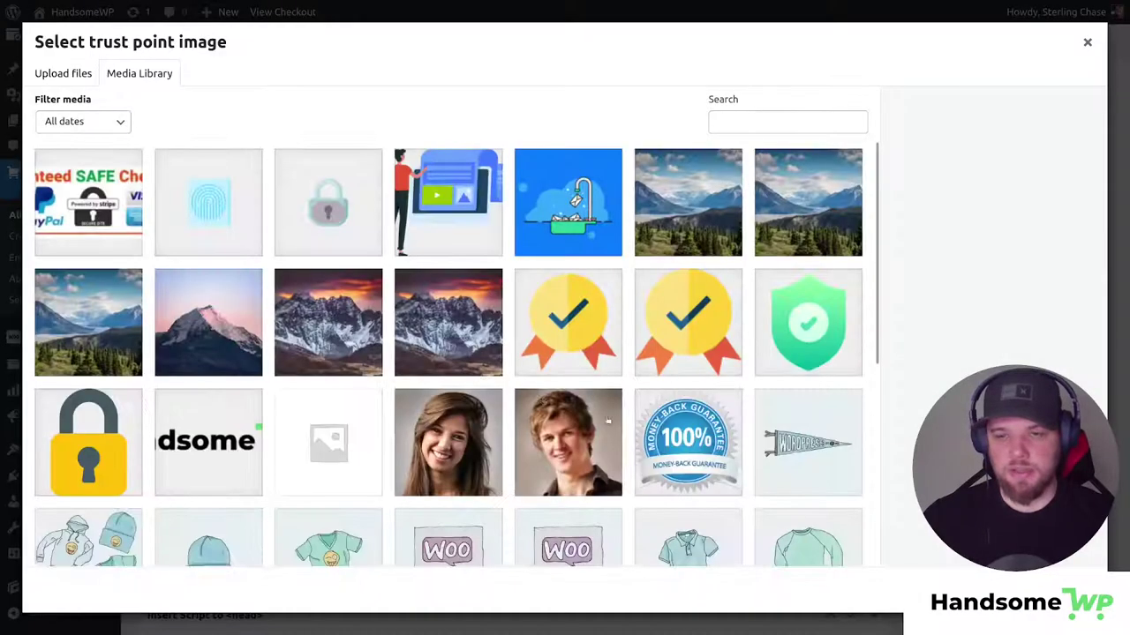
left_click(689, 438)
left_click(1059, 591)
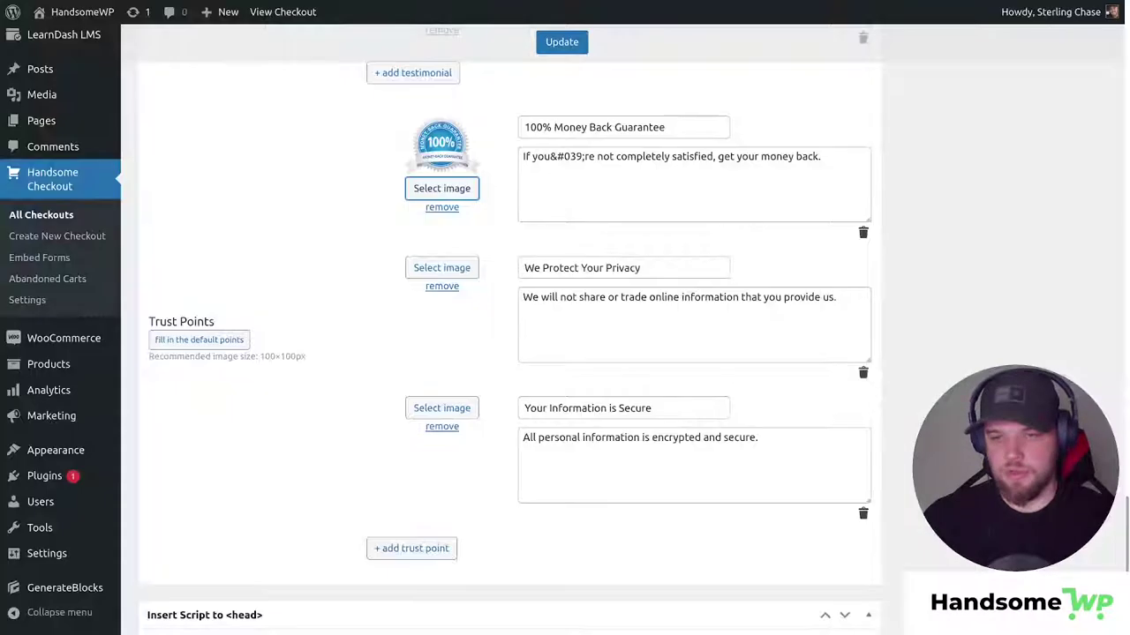
Step: Delete the "We Protect Your Privacy" point and give "Your Information is Secure" the Guaranteed Safe Checkout image from the media library
left_click(863, 373)
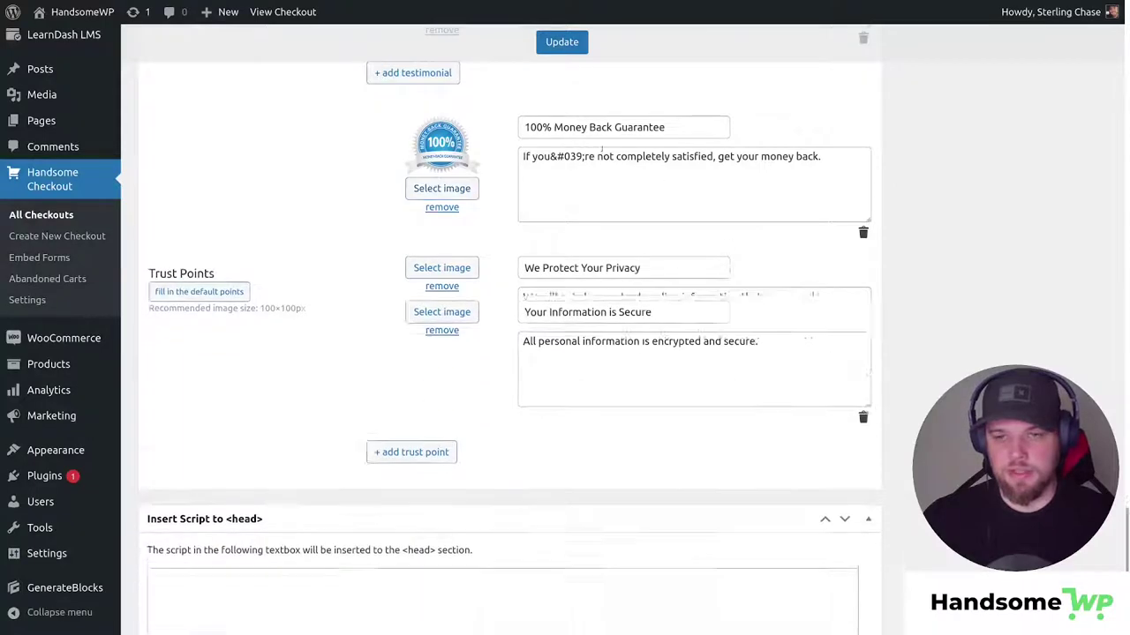
left_click(441, 267)
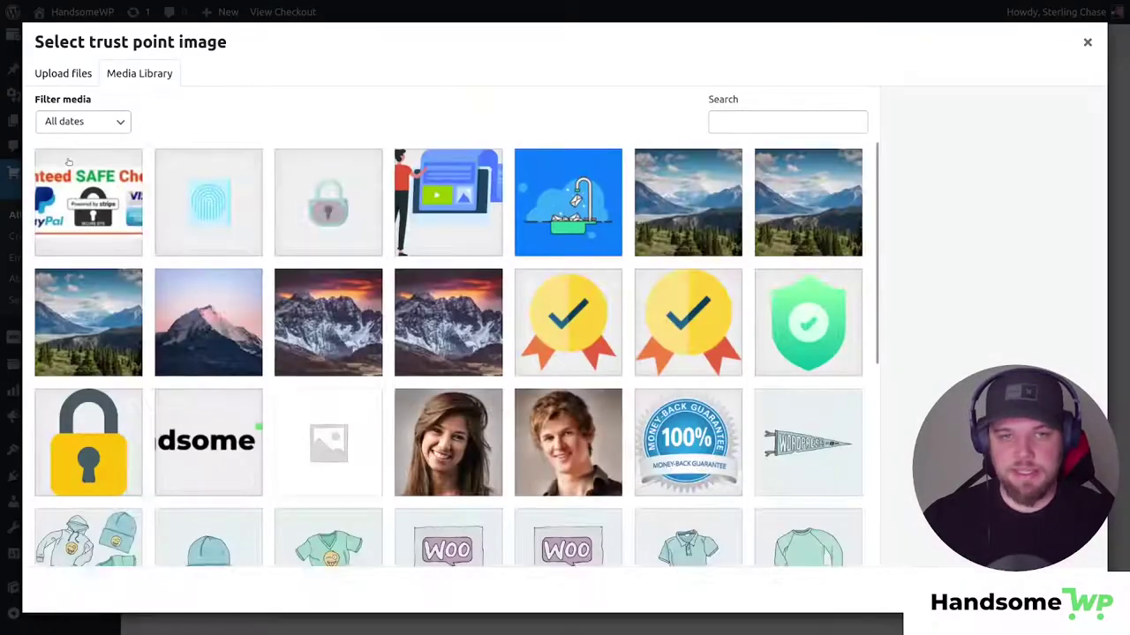
left_click(88, 202)
left_click(1059, 592)
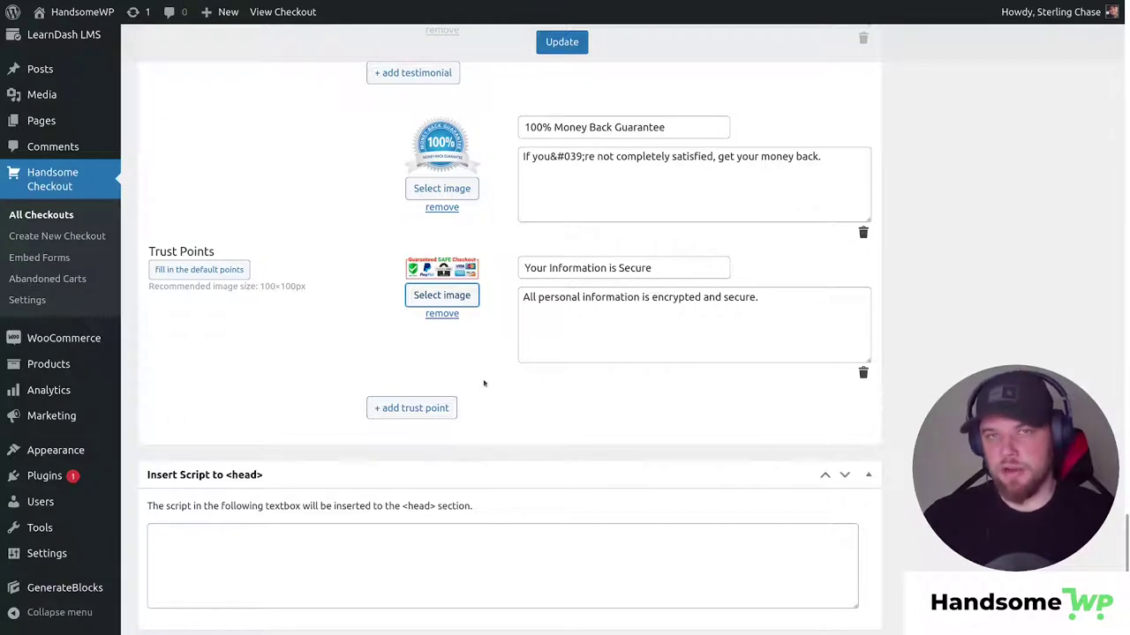
Step: Update the checkout and switch to its published page in the browser
scroll(484, 388, "up", 2)
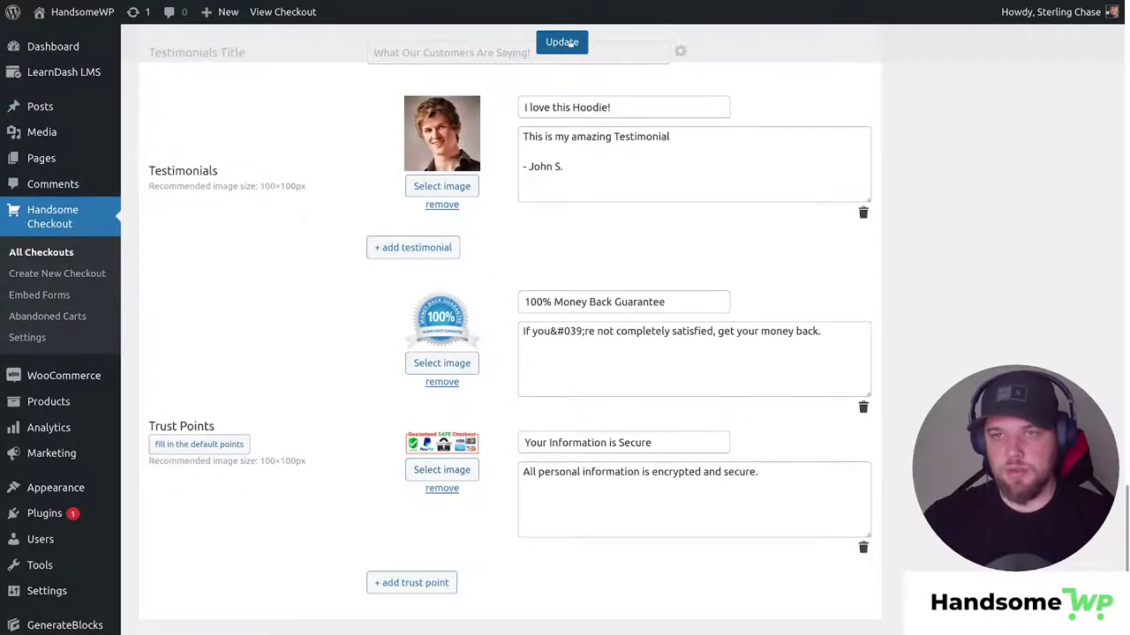
left_click(564, 43)
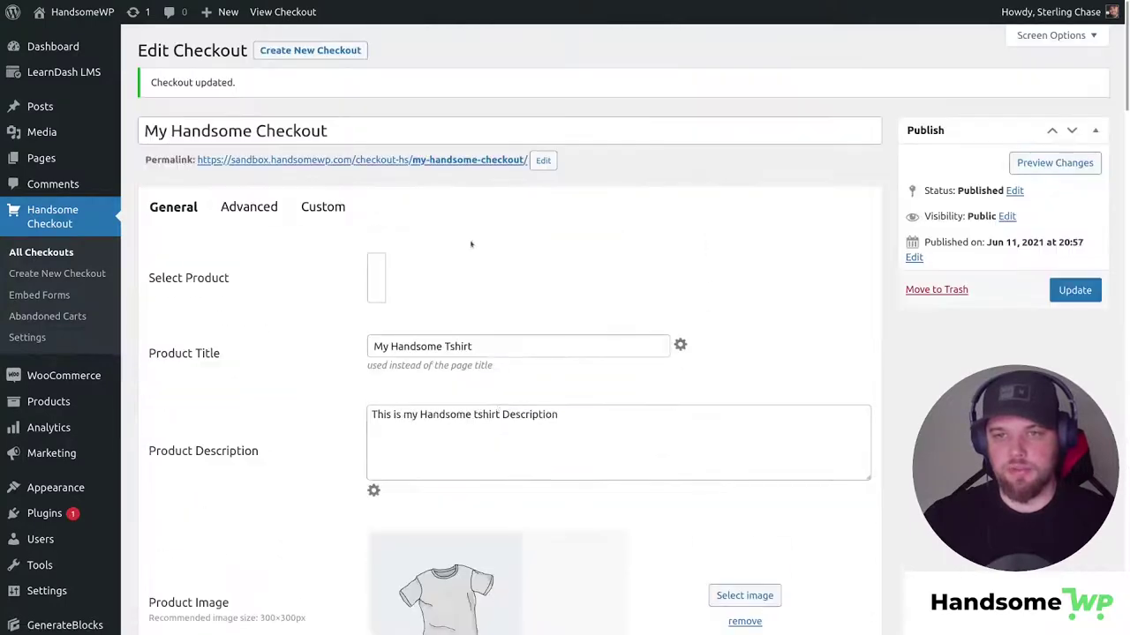
key("F11")
left_click(472, 9)
key("F11")
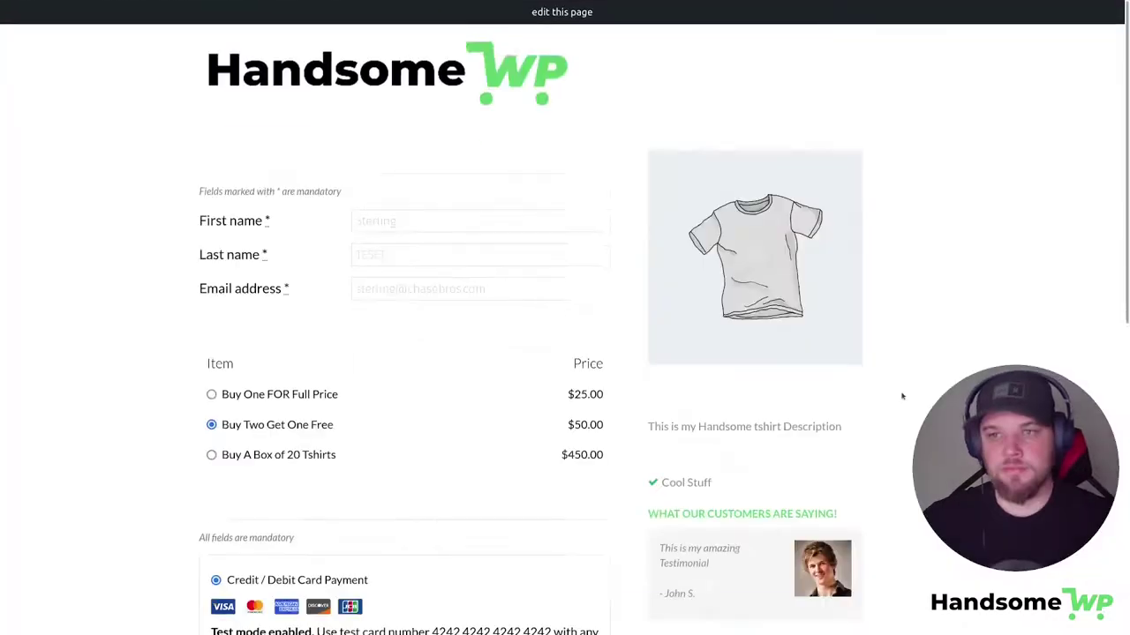
Step: Examine how the money-back badge and the Guaranteed Safe Checkout image are displayed beside the published checkout form
scroll(902, 396, "down", 5)
scroll(902, 397, "up", 6)
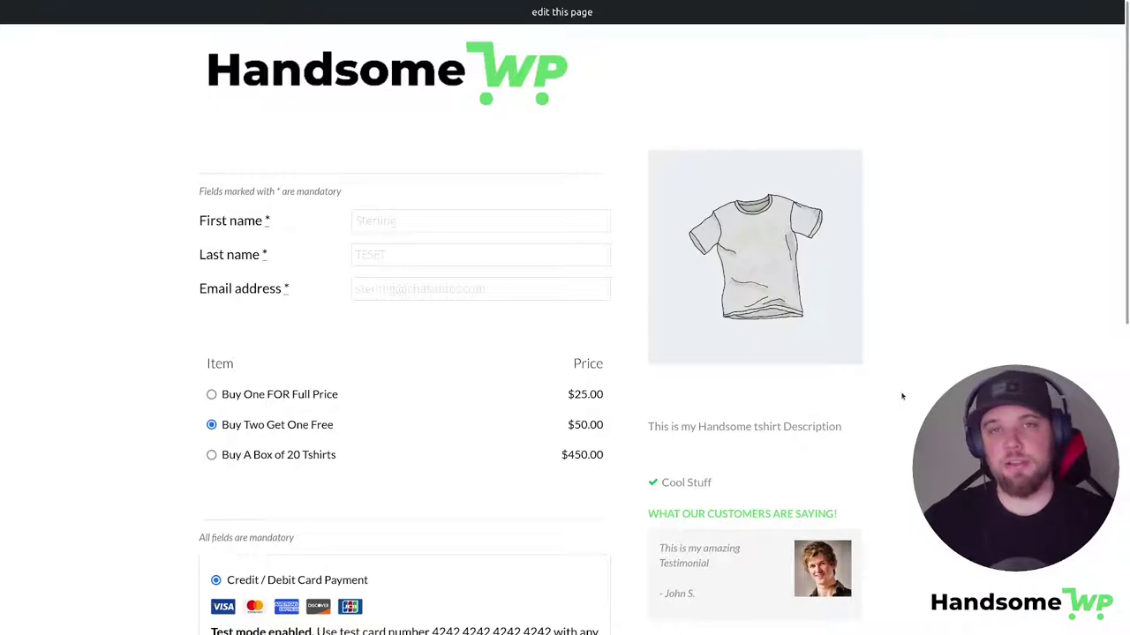
scroll(850, 416, "down", 1)
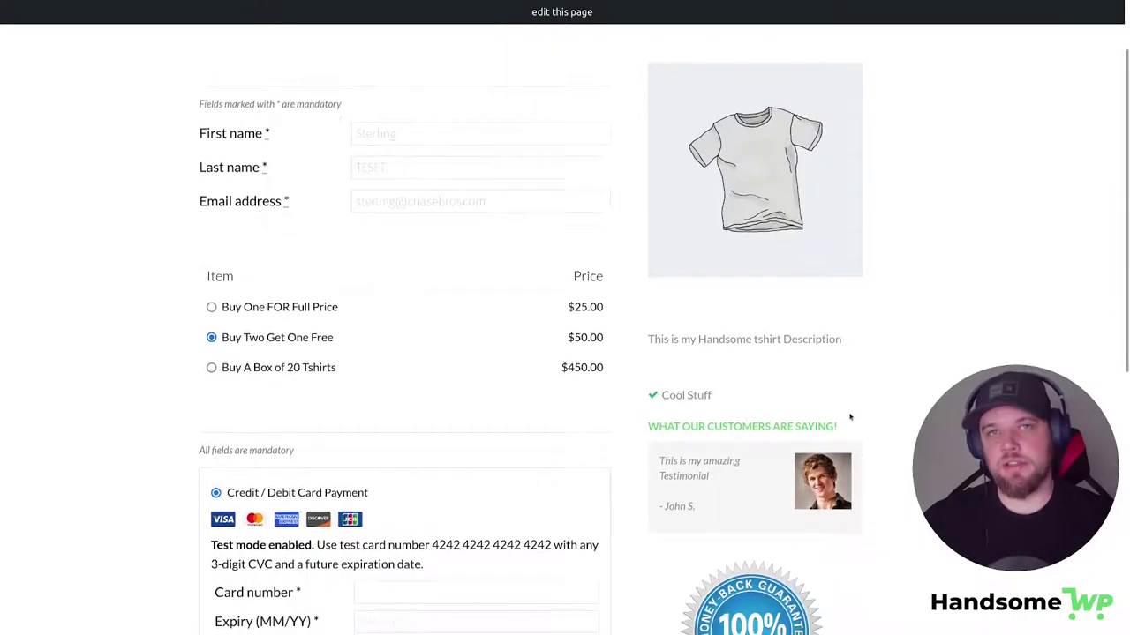
scroll(845, 418, "down", 5)
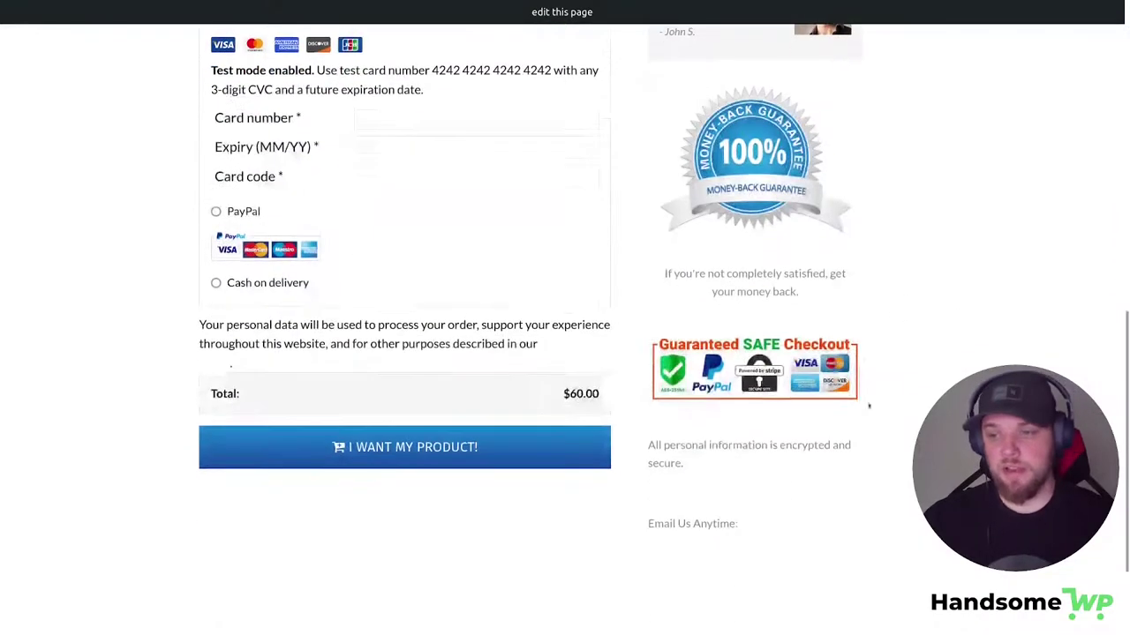
scroll(827, 207, "up", 6)
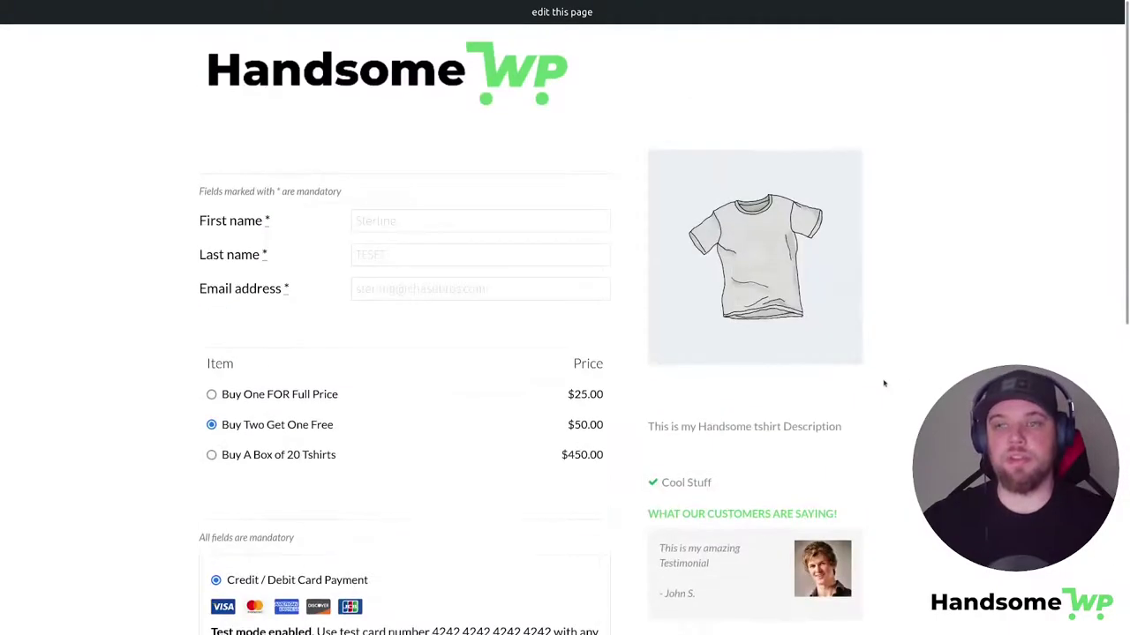